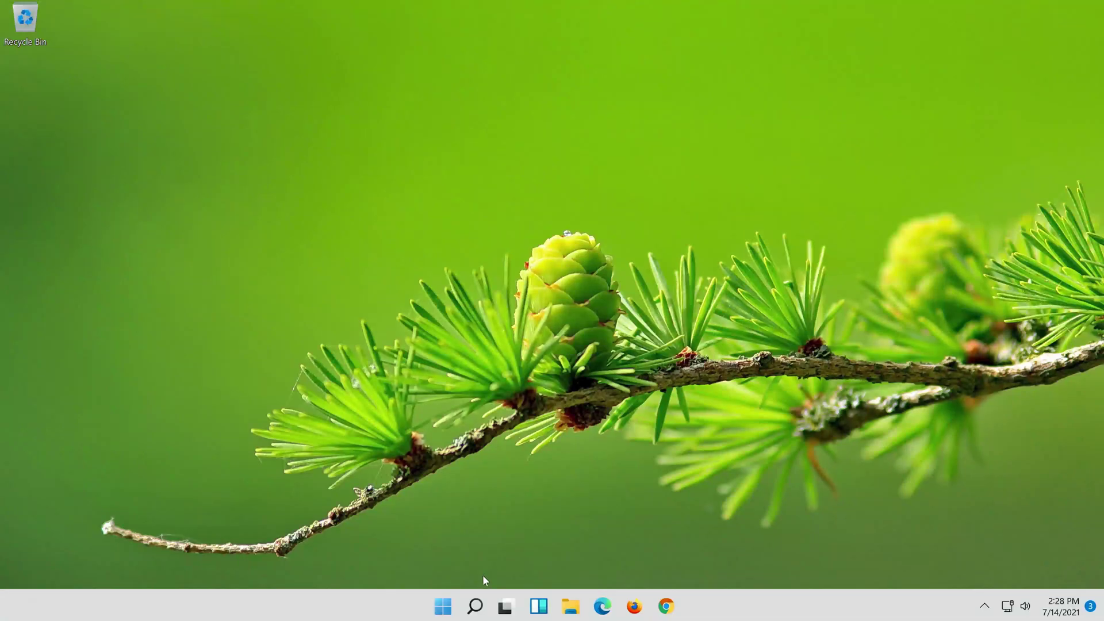
Search Windows for 'settings' and launch the Settings app.
left_click(474, 610)
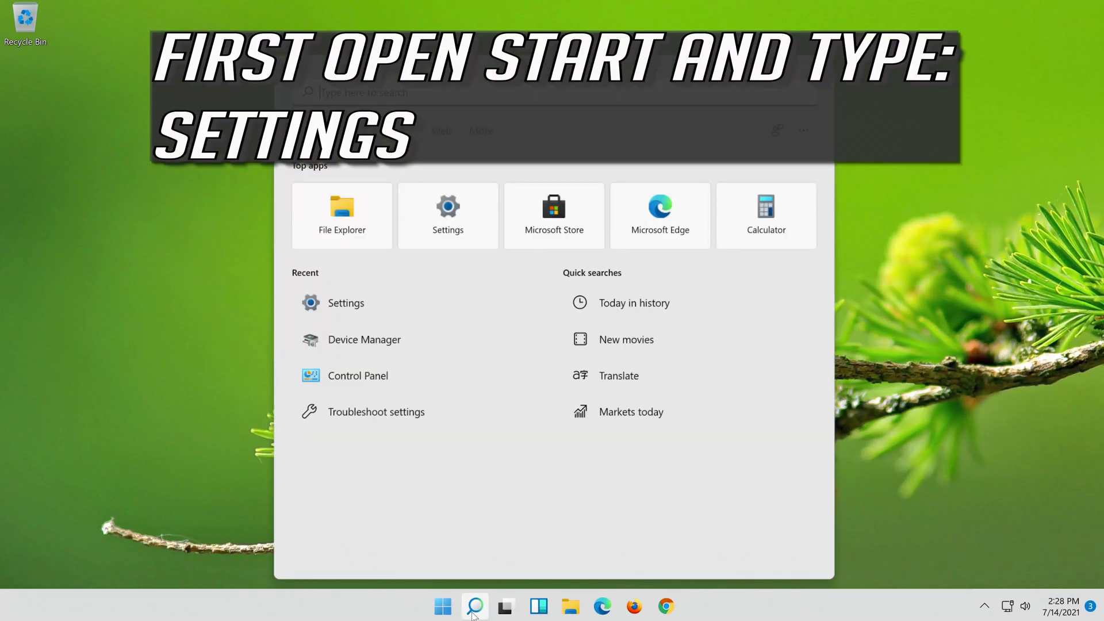
type("settings")
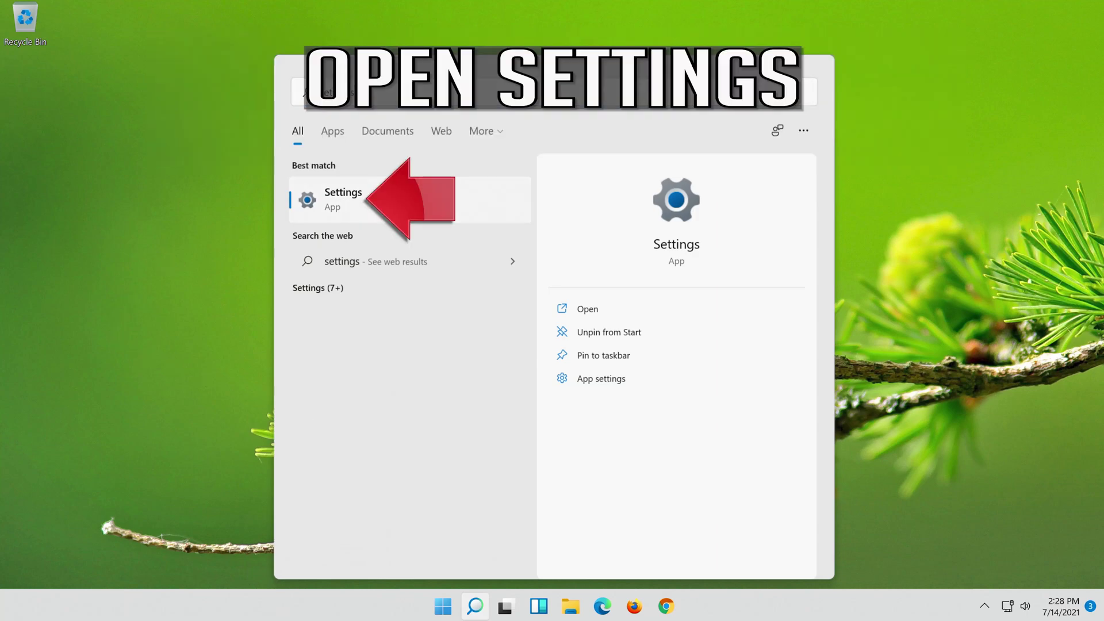
left_click(405, 204)
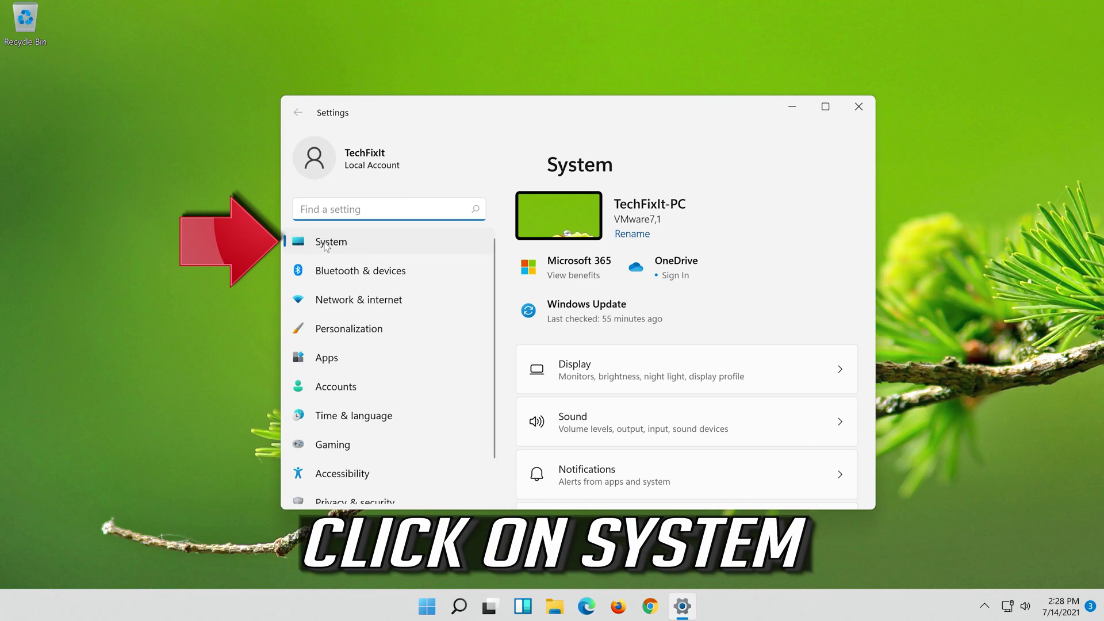
Go to System > Troubleshoot in Settings.
left_click(367, 247)
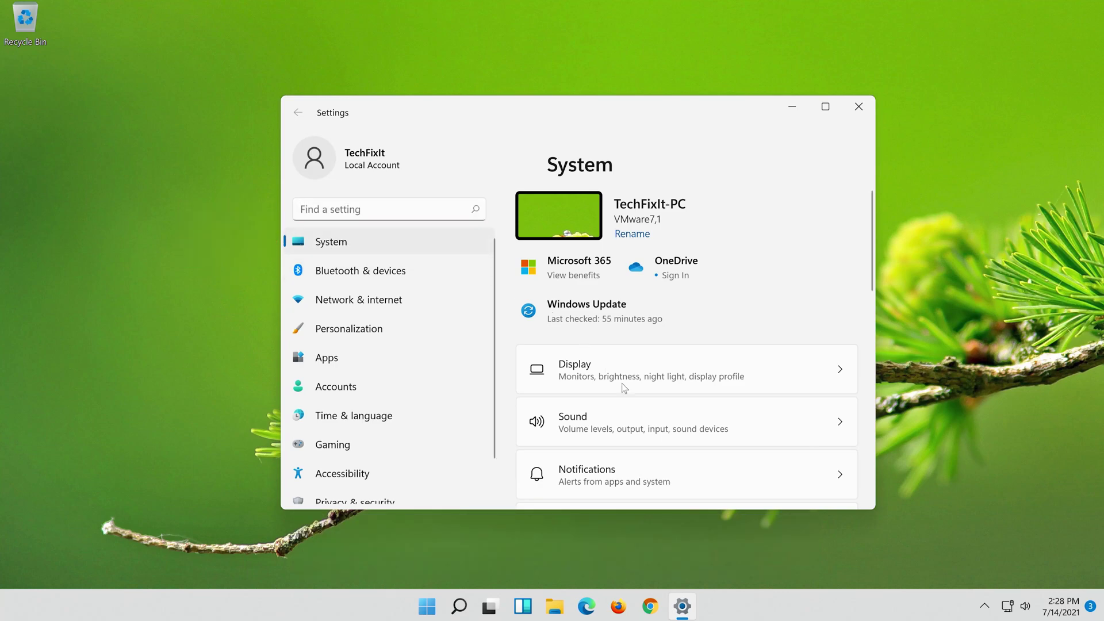
scroll(624, 396, "down", 5)
scroll(625, 410, "down", 5)
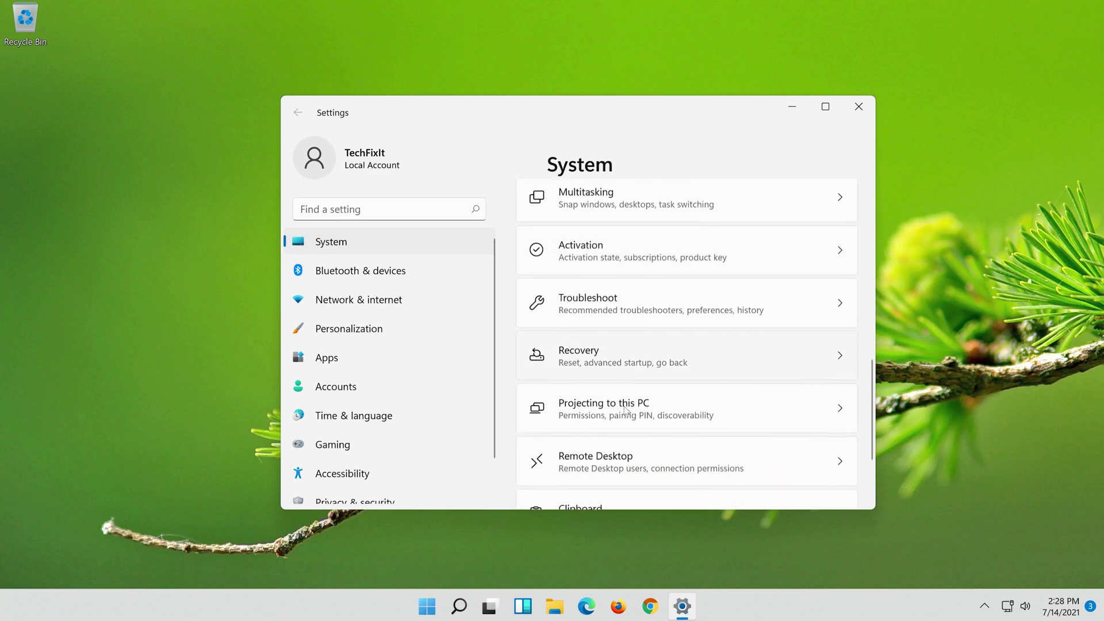
scroll(626, 409, "up", 3)
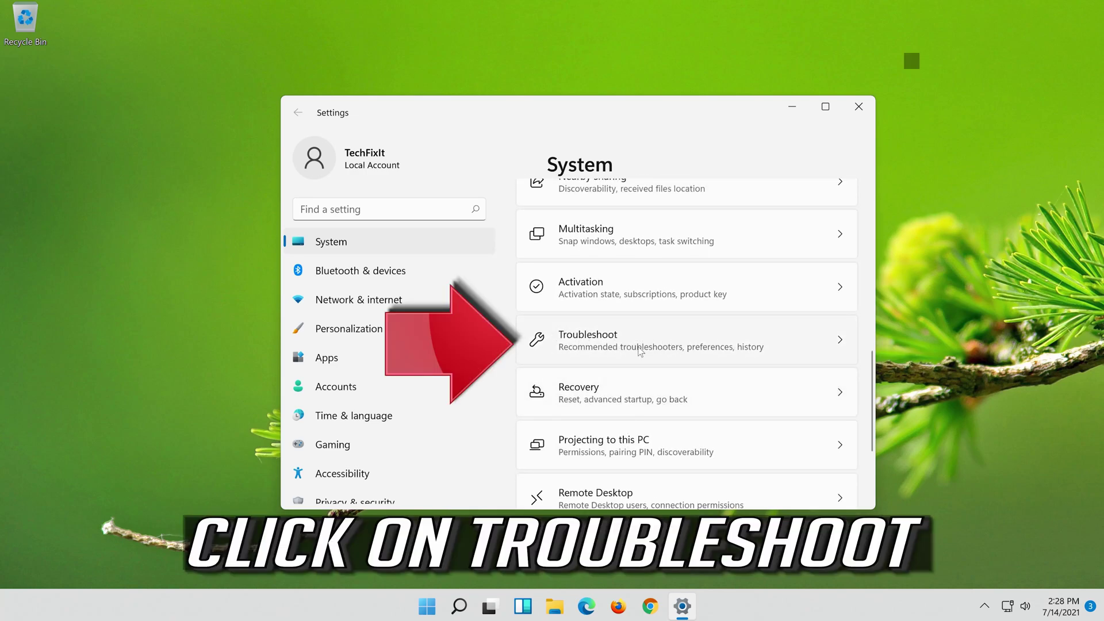
left_click(686, 345)
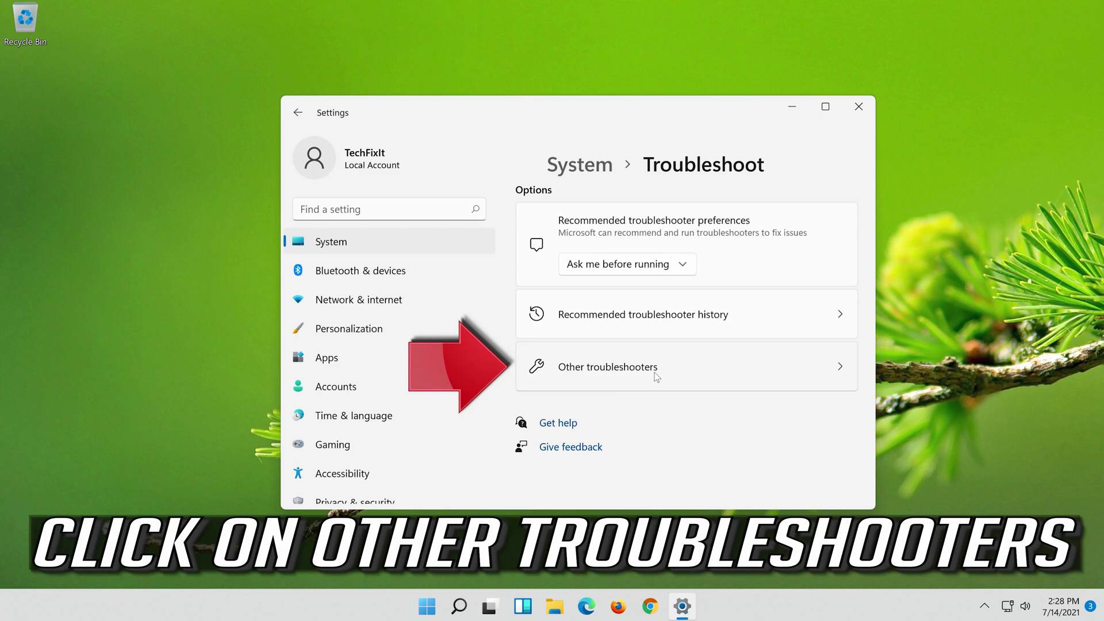
Run the Playing Audio troubleshooter from the Other troubleshooters list.
left_click(693, 372)
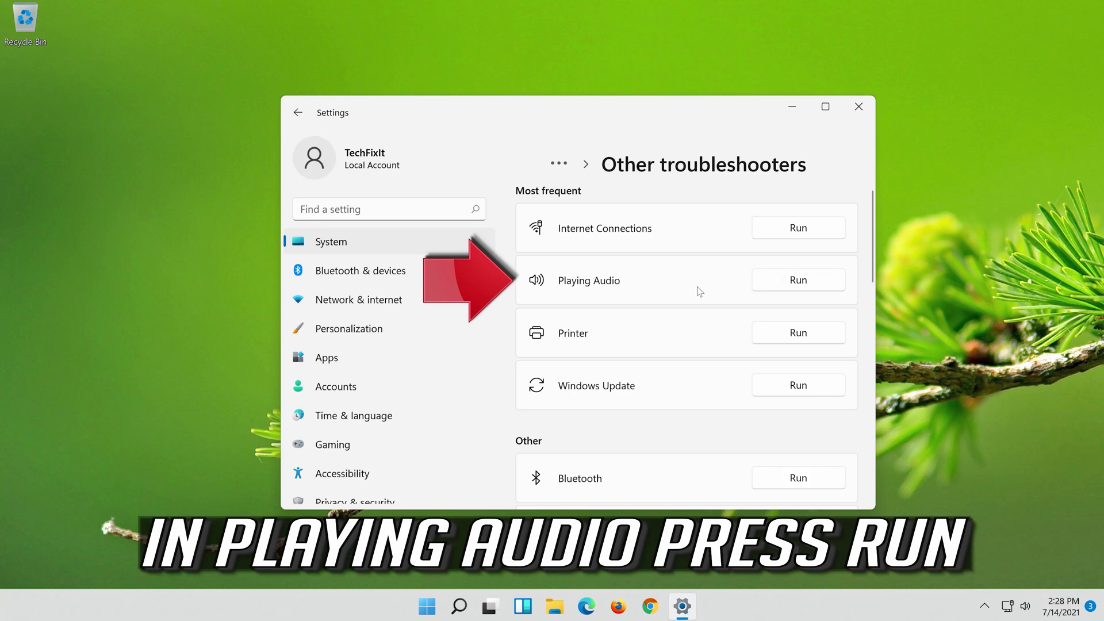
left_click(787, 287)
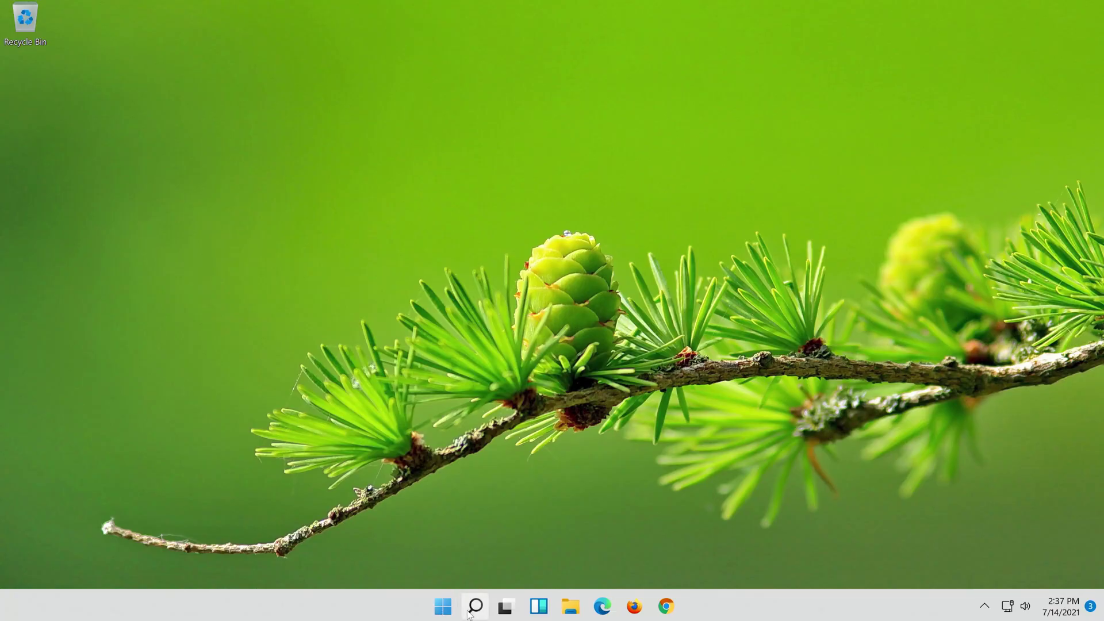
Search Windows for 'device manager' and launch Device Manager.
left_click(471, 611)
type("de")
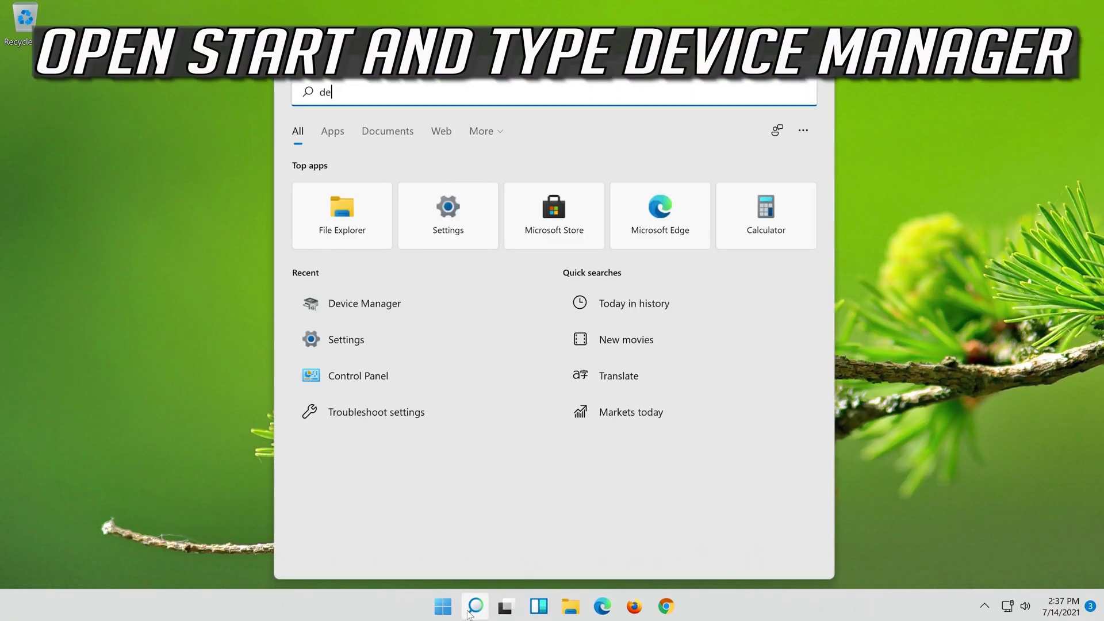
type("vice manager")
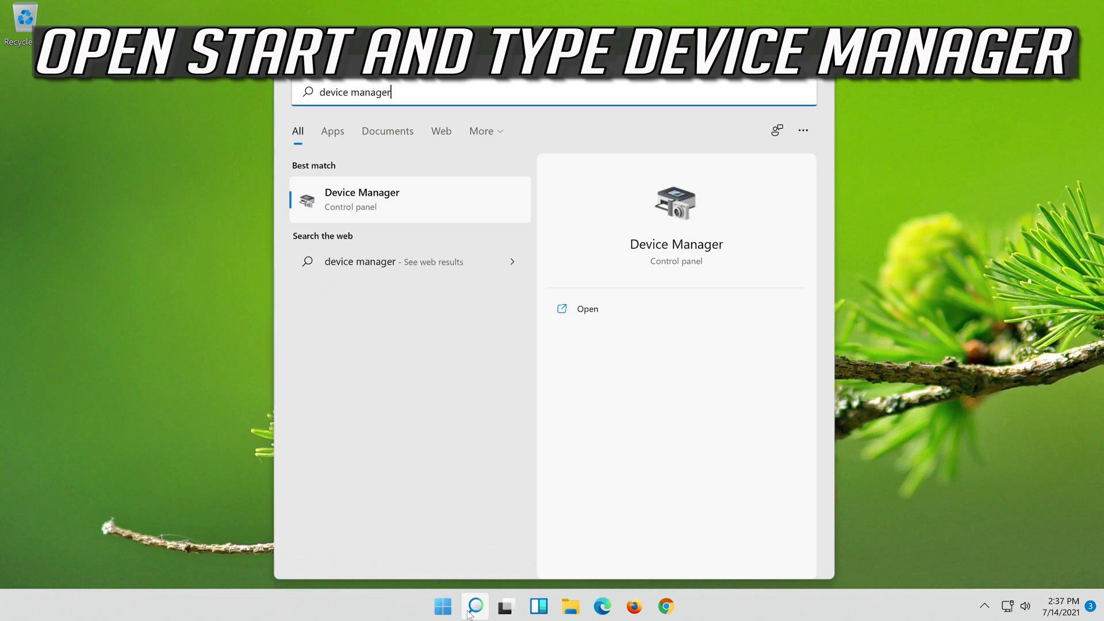
left_click(410, 207)
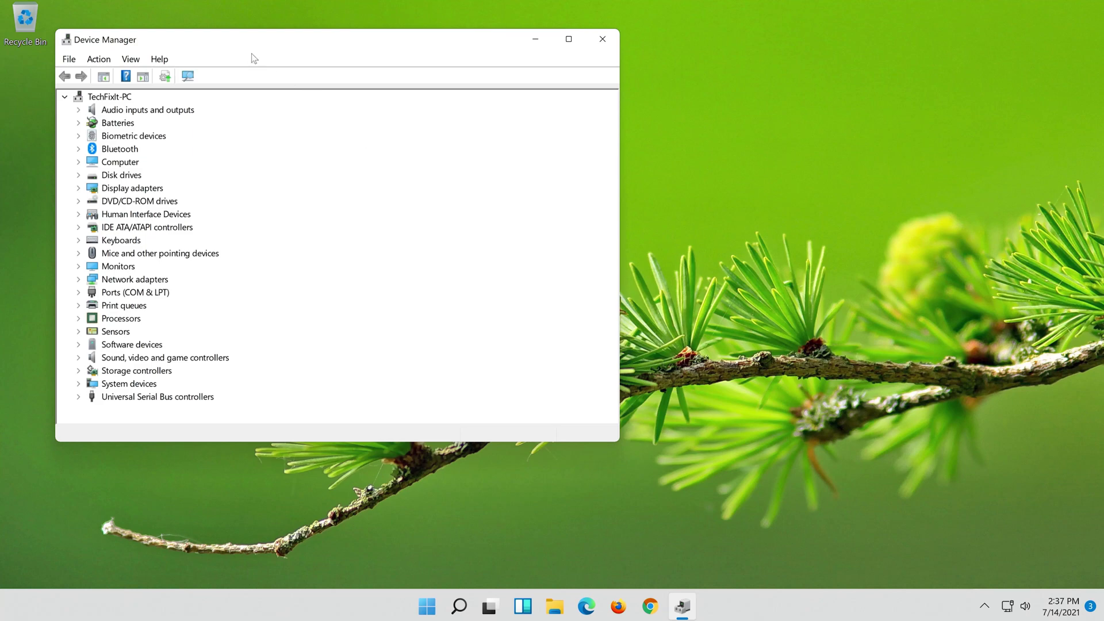
Under Sound, video and game controllers, open the High Definition Audio Device's Properties.
left_click_drag(255, 44, 539, 83)
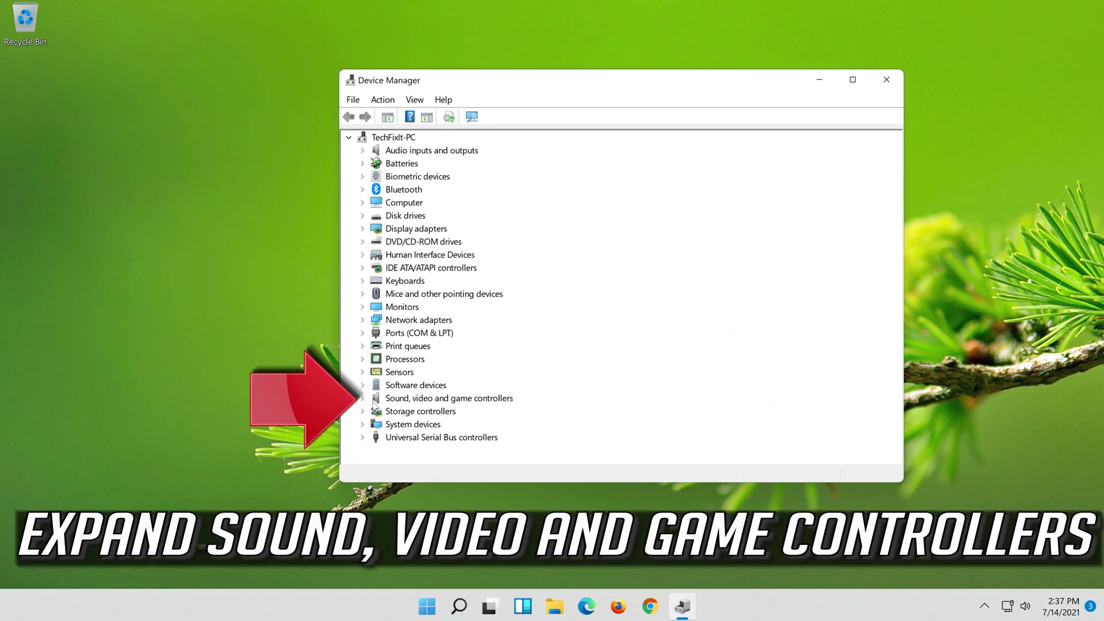
left_click(362, 400)
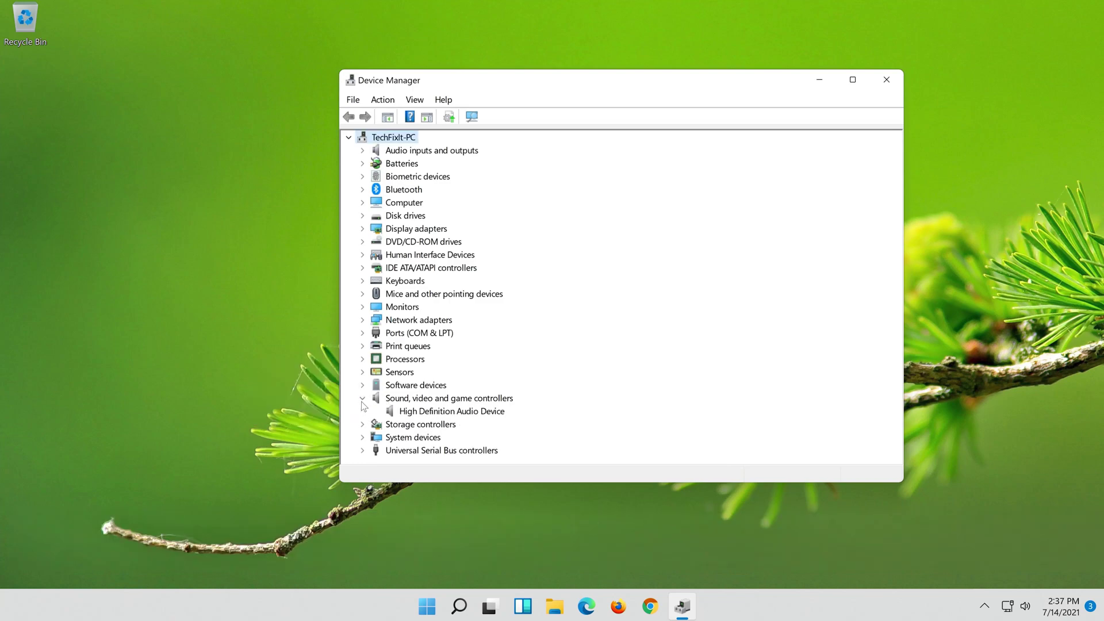
left_click(410, 416)
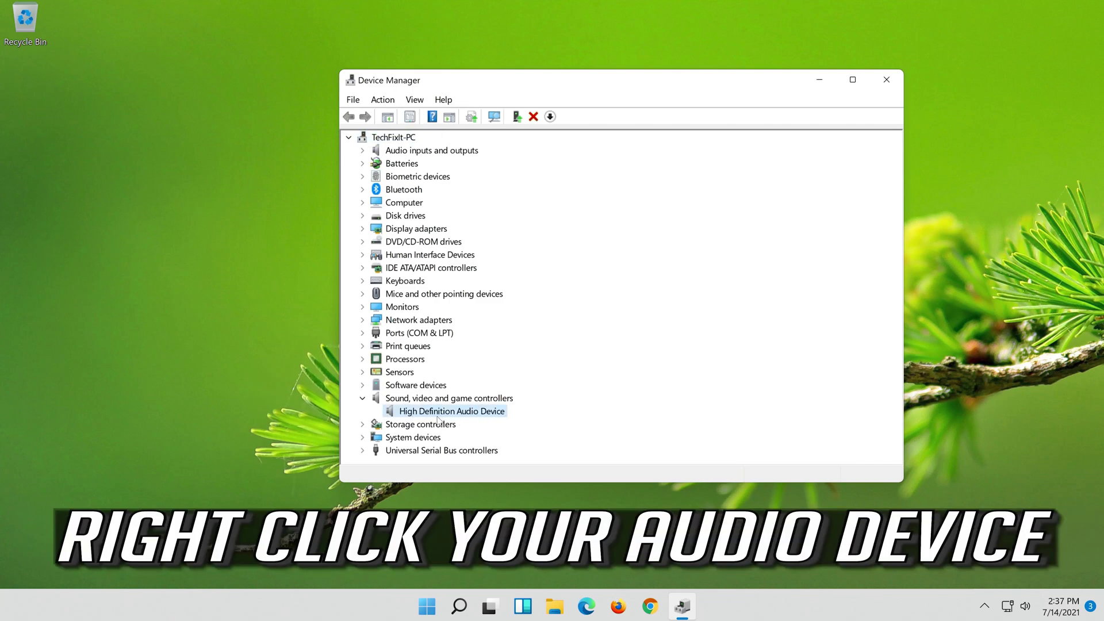
right_click(492, 417)
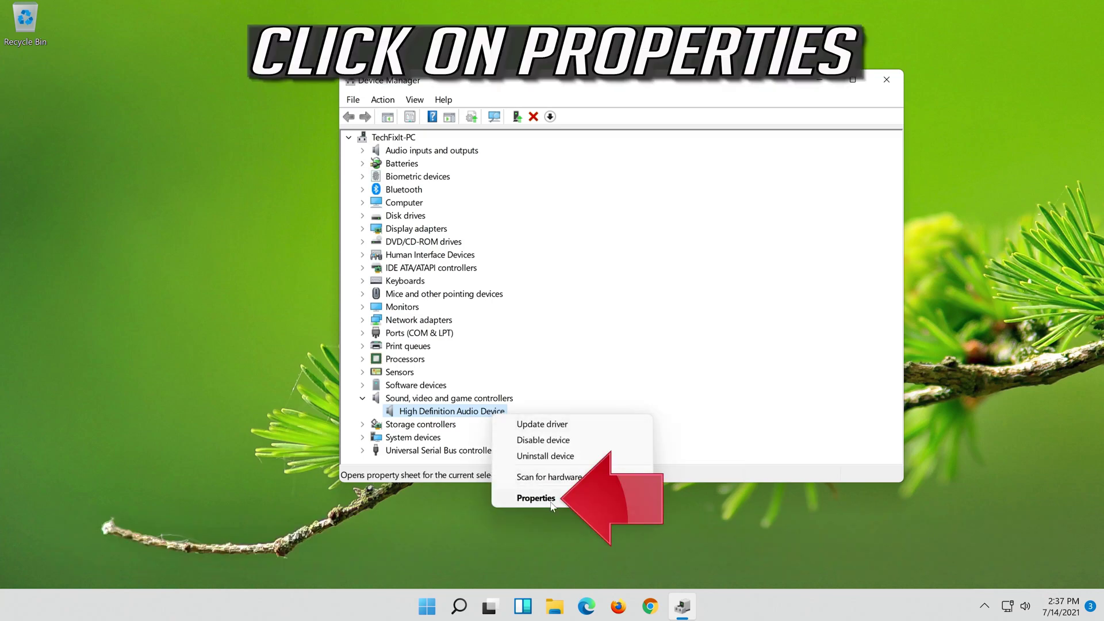
left_click(578, 498)
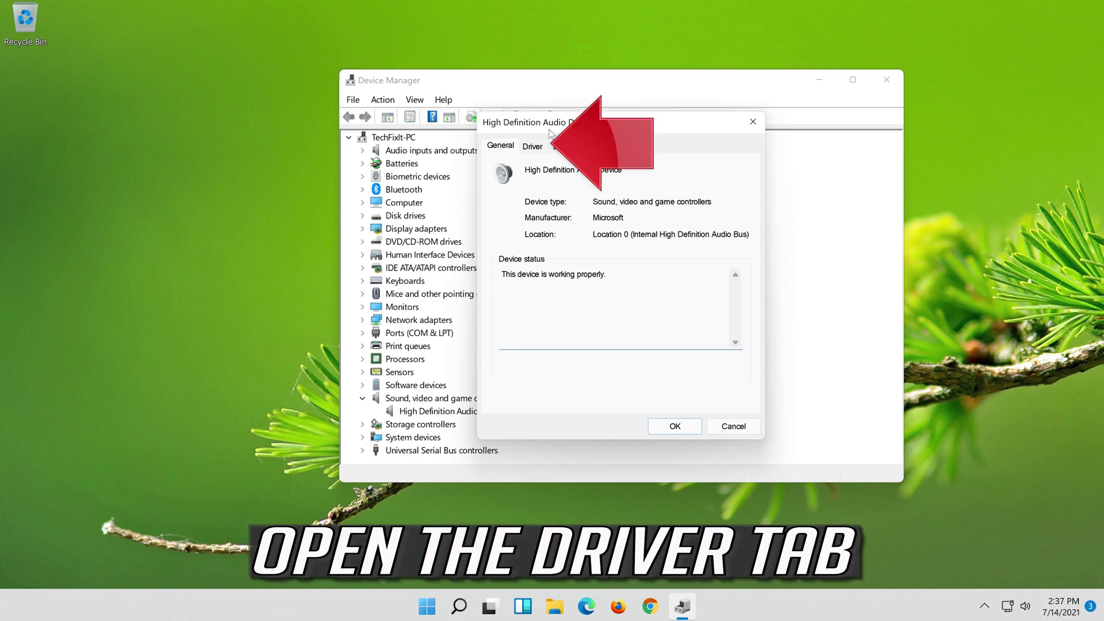
Reinstall the High Definition Audio Device driver from the compatible drivers on this computer, accepting the warning.
left_click(533, 146)
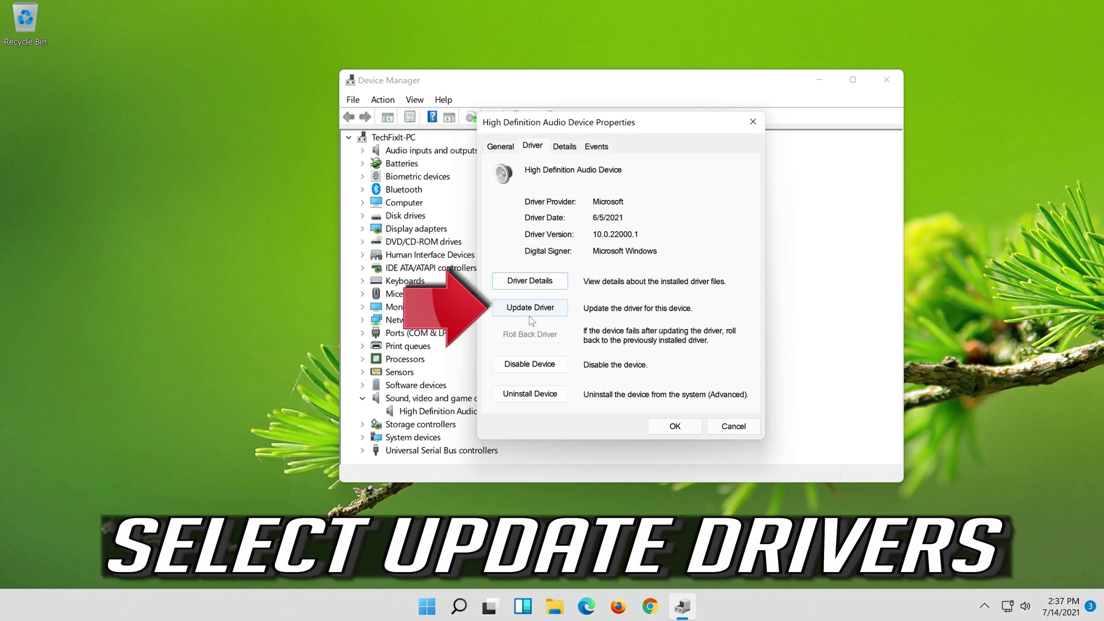
left_click(533, 316)
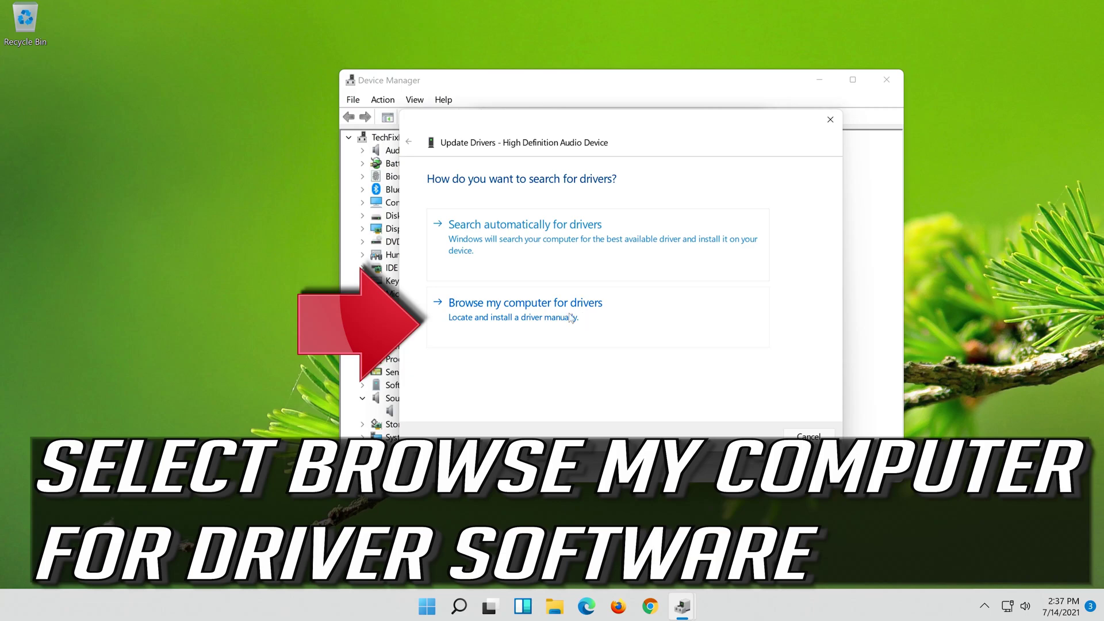
left_click(592, 316)
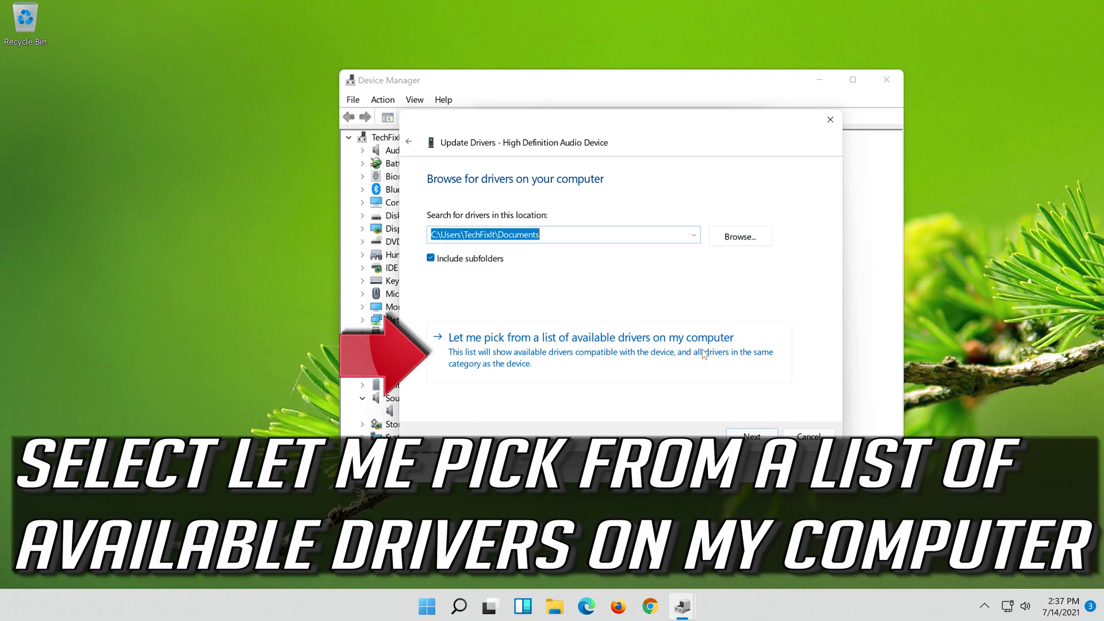
left_click(540, 362)
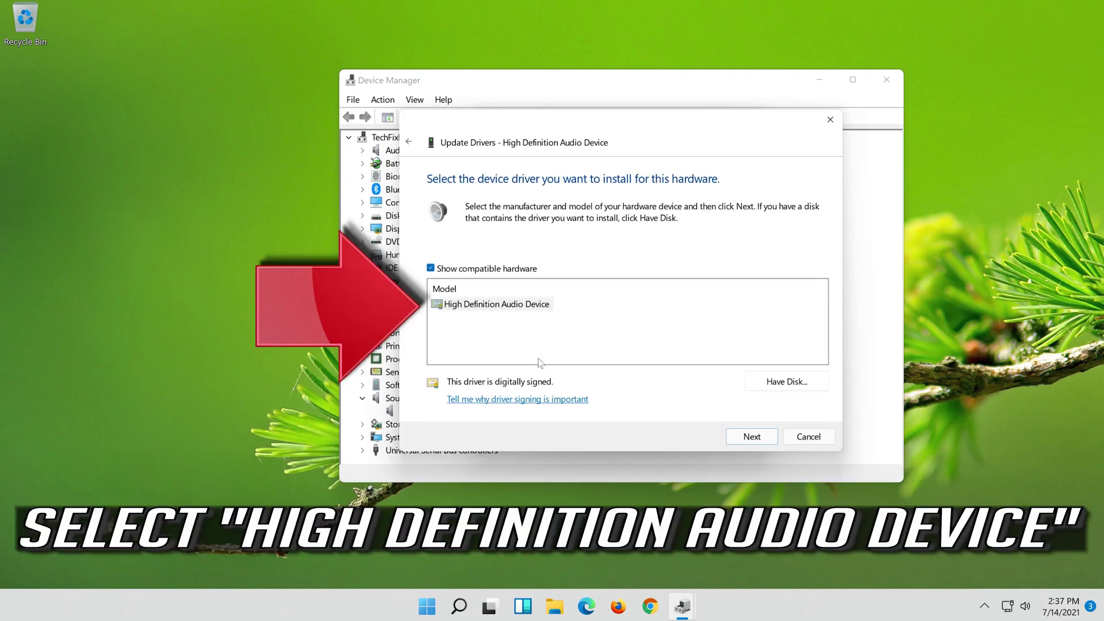
left_click(520, 305)
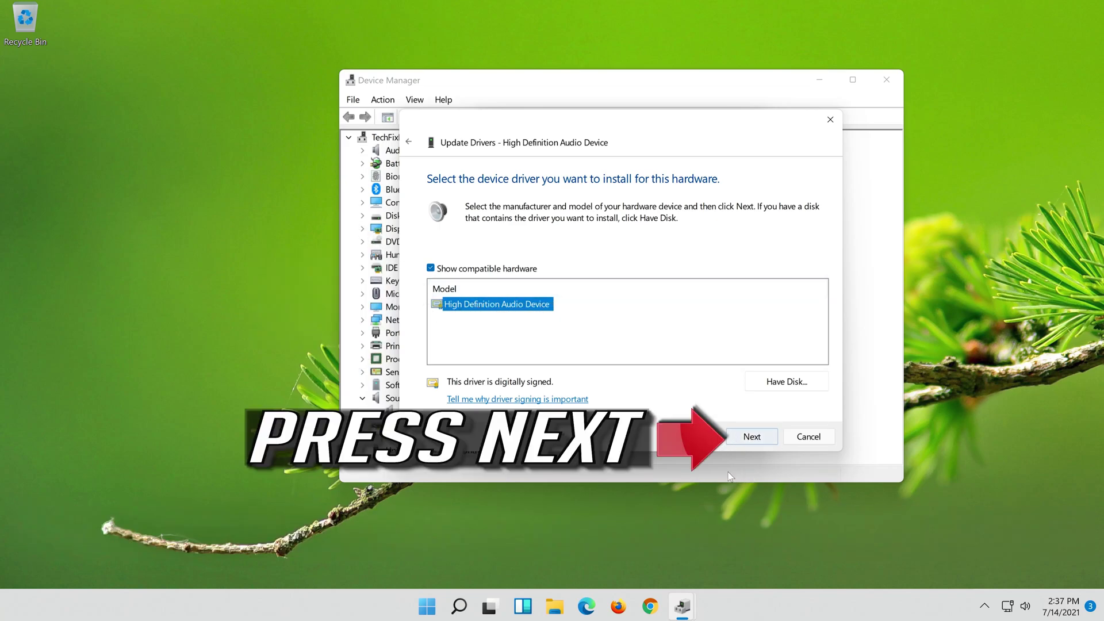
left_click(752, 437)
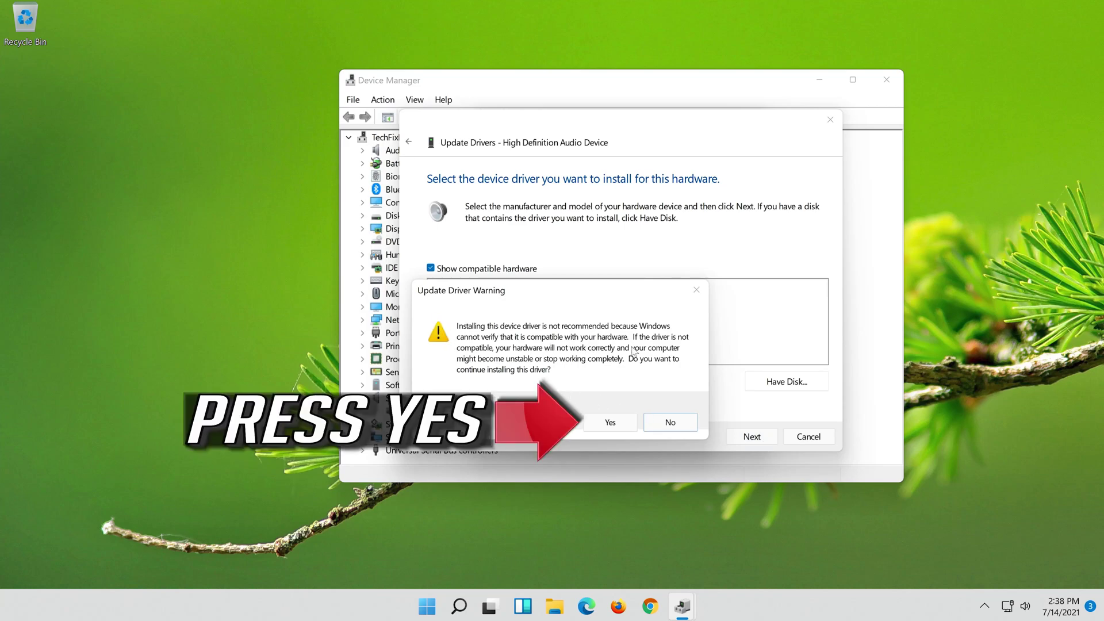
left_click(610, 424)
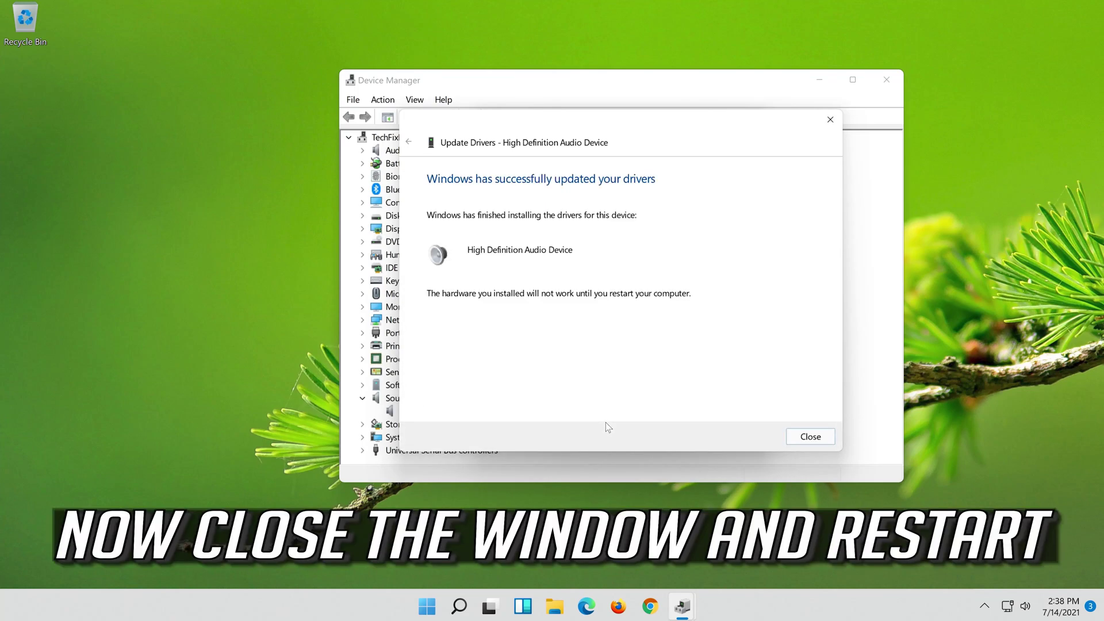
Close the driver wizard and the Properties dialog, then accept the restart prompt.
left_click(811, 437)
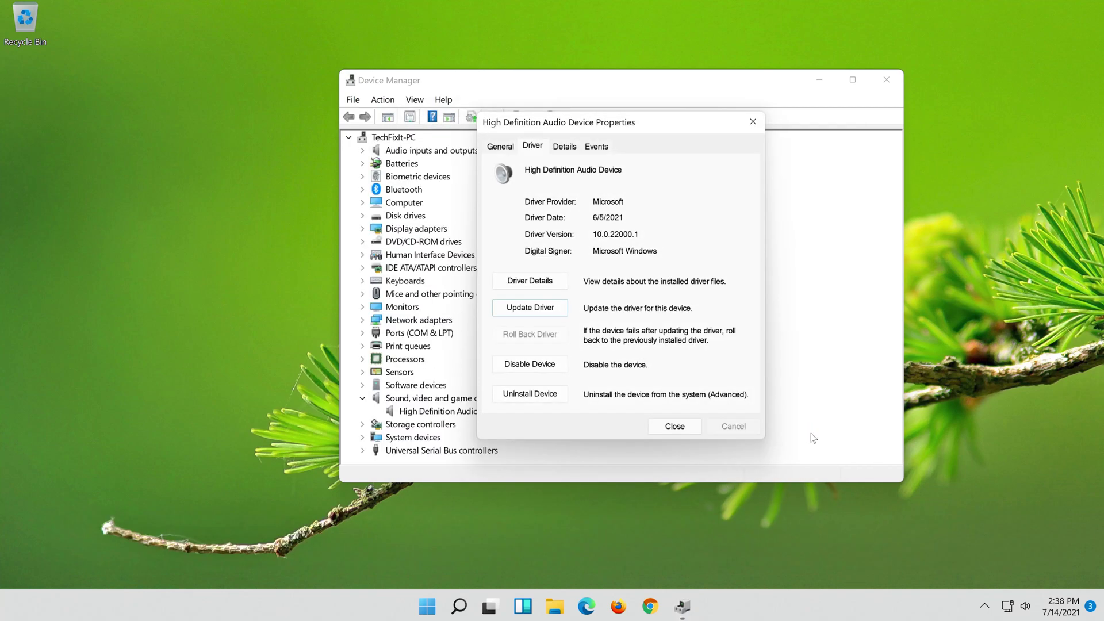
left_click(675, 427)
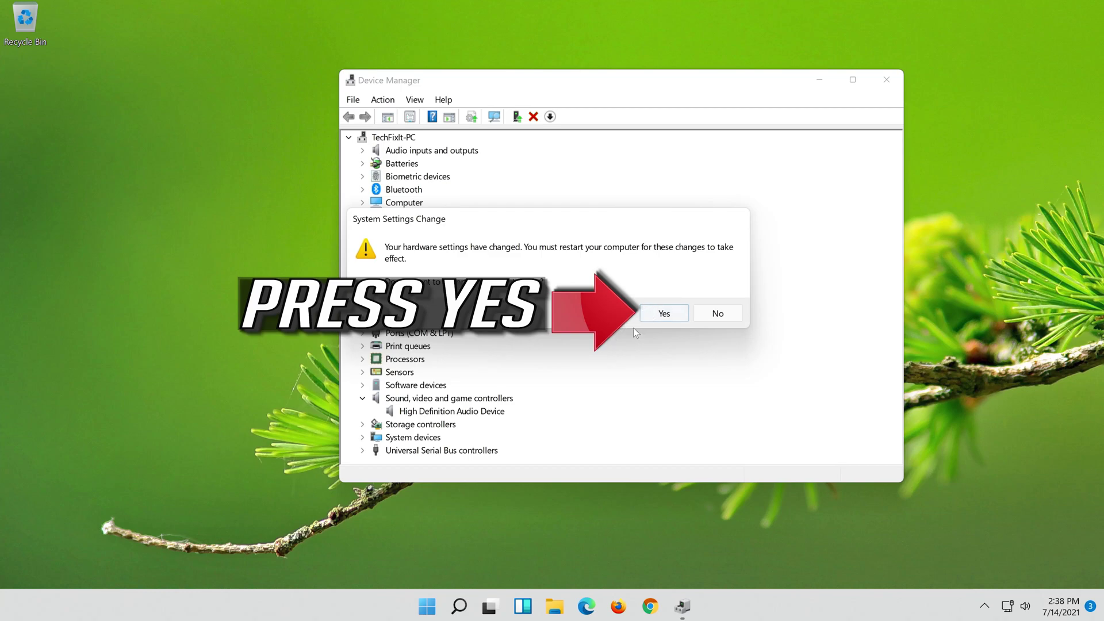
left_click(663, 316)
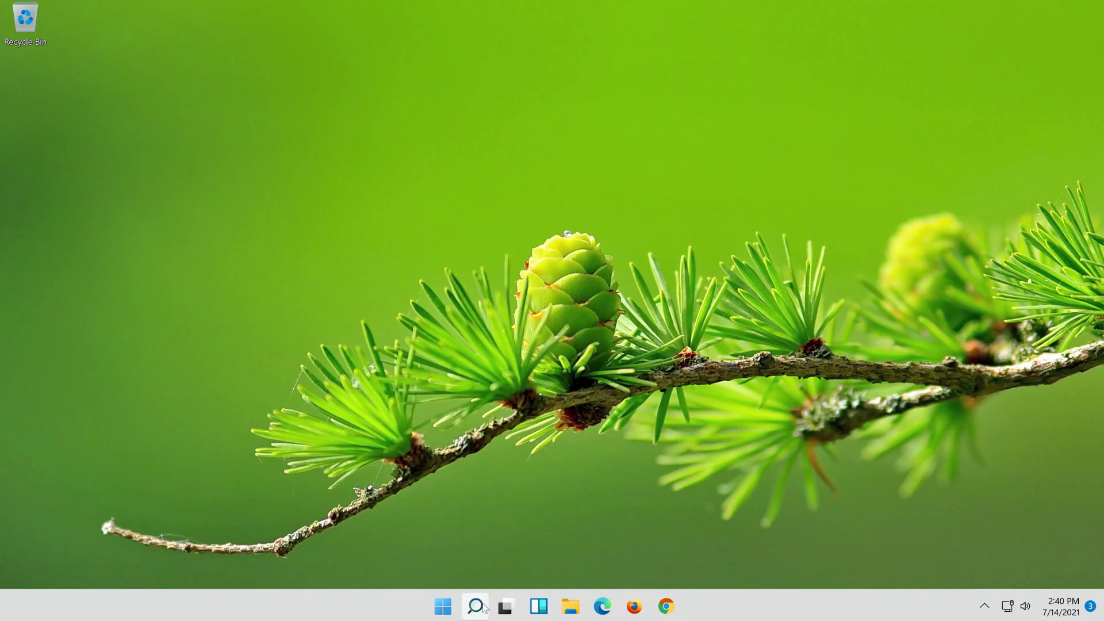
After the restart, search for 'device manager' and launch Device Manager.
left_click(483, 607)
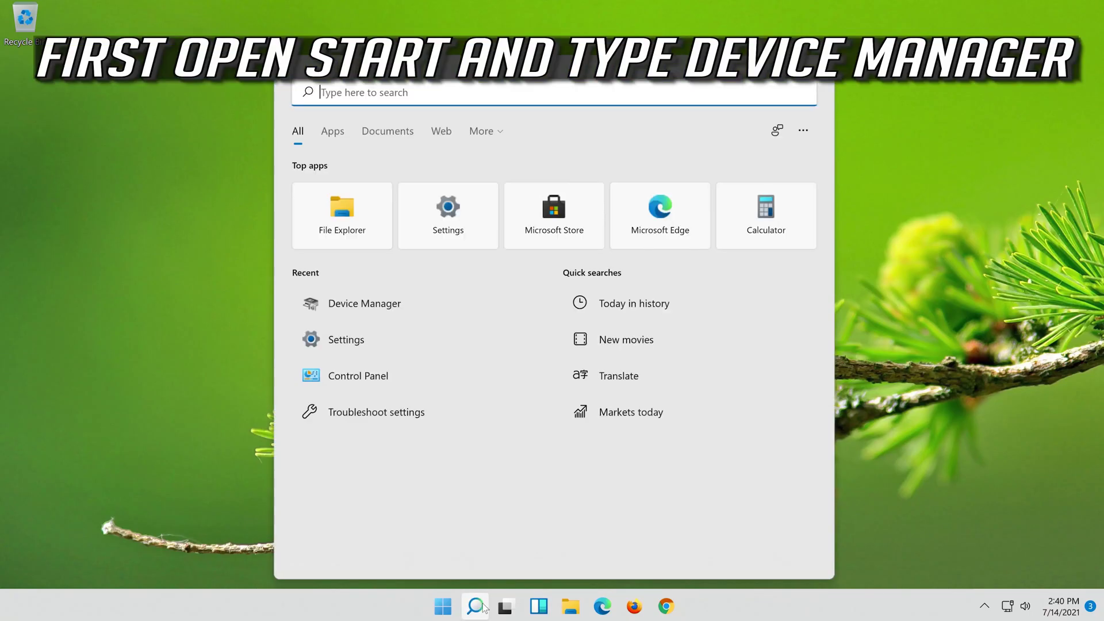
type("device ")
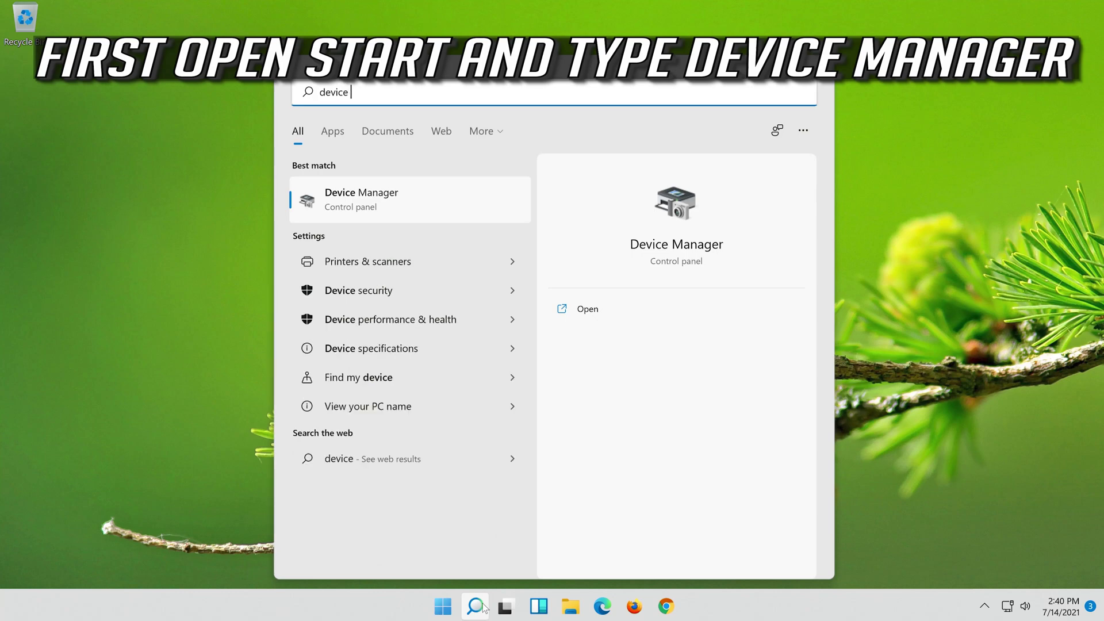
type("manag")
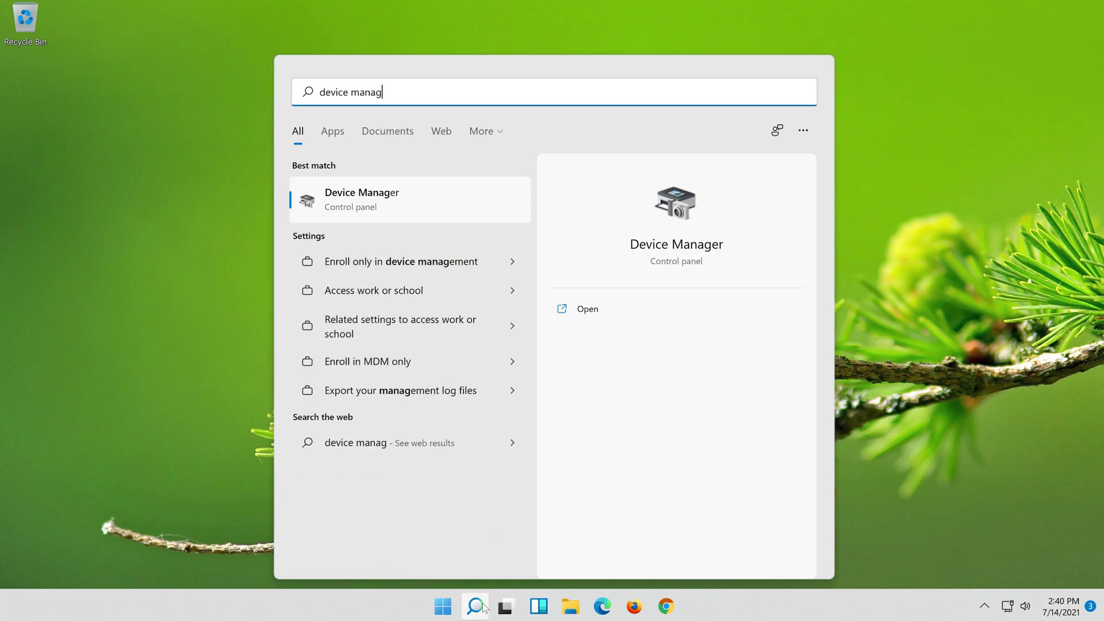
type("er")
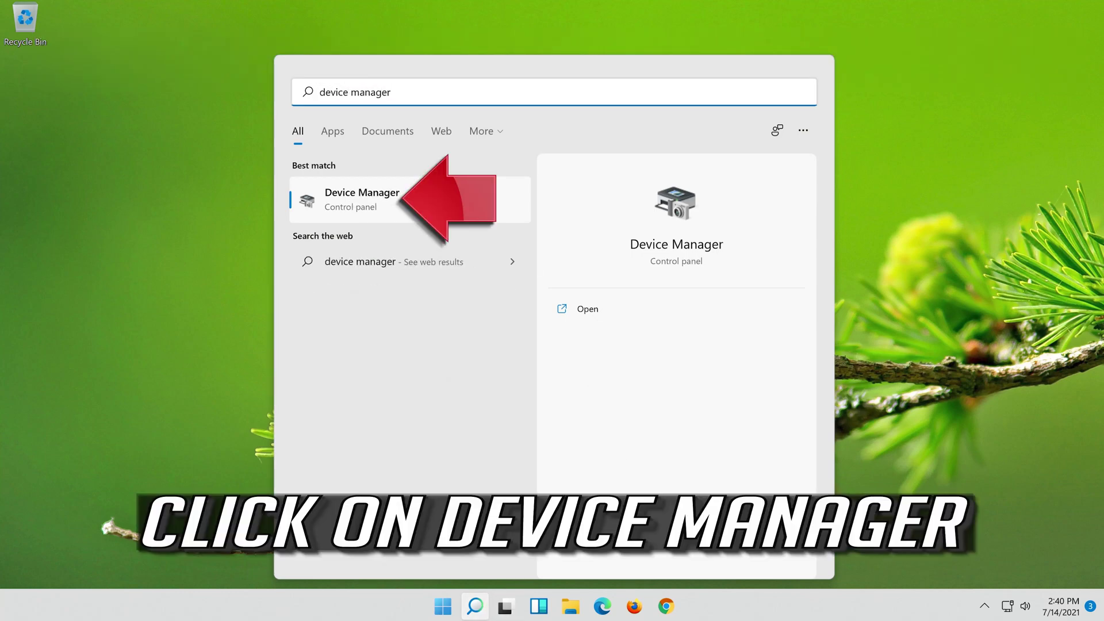
left_click(457, 202)
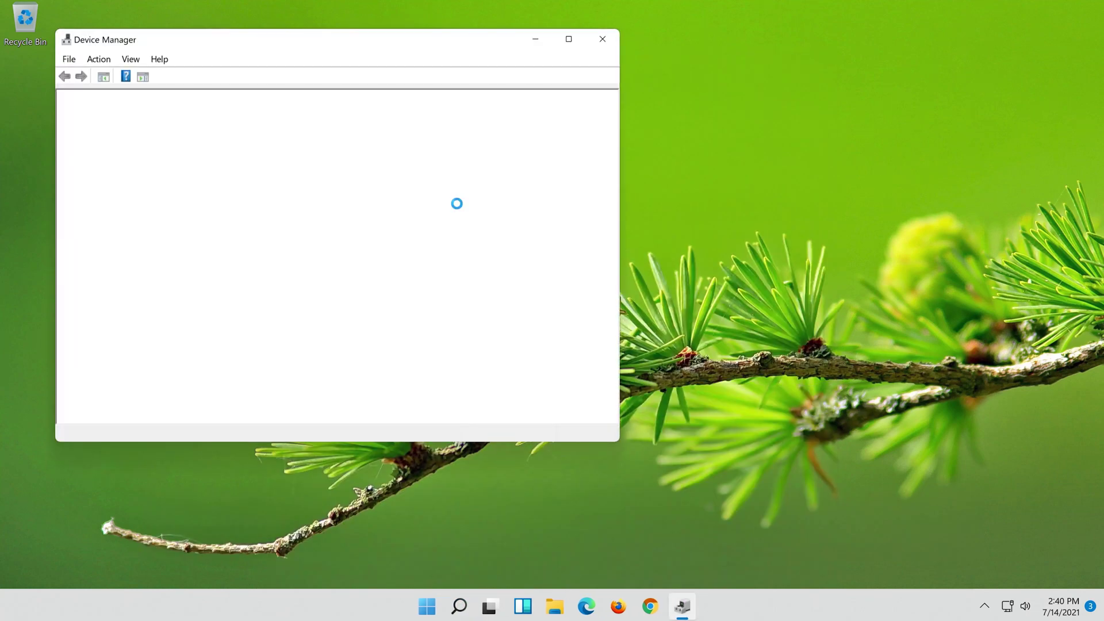
Reopen the High Definition Audio Device's Properties from Sound, video and game controllers.
left_click_drag(357, 46, 626, 60)
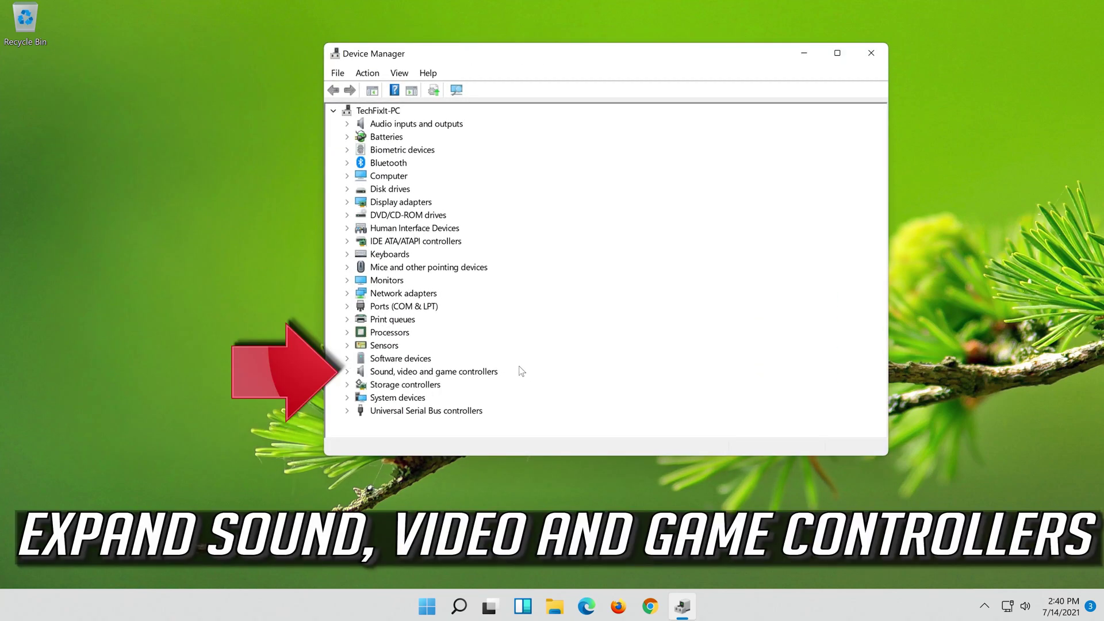
left_click(347, 372)
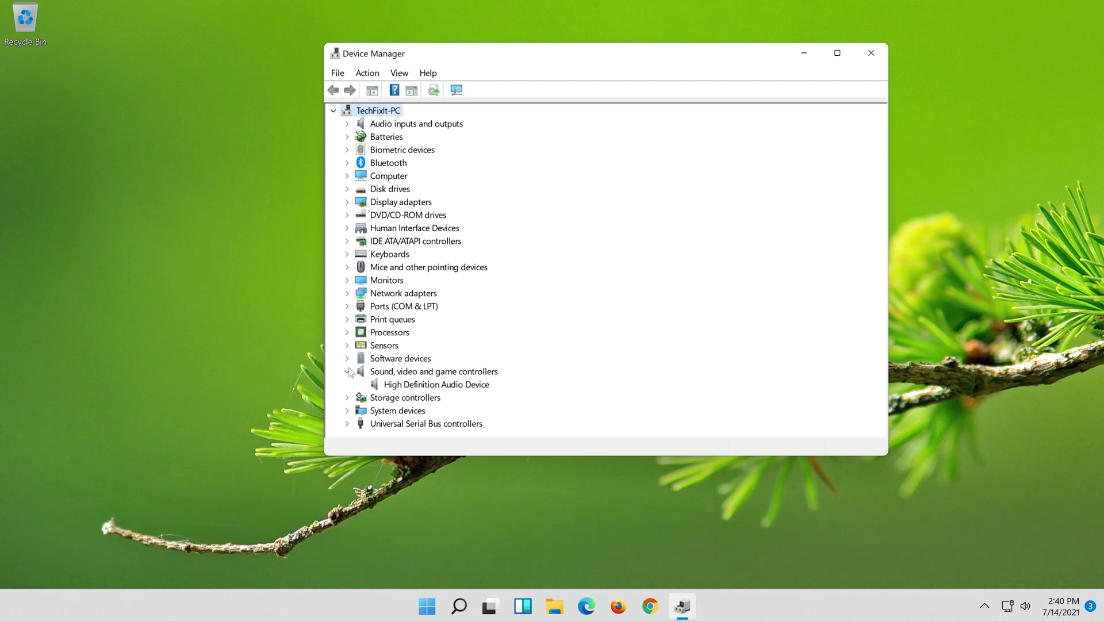
left_click(396, 386)
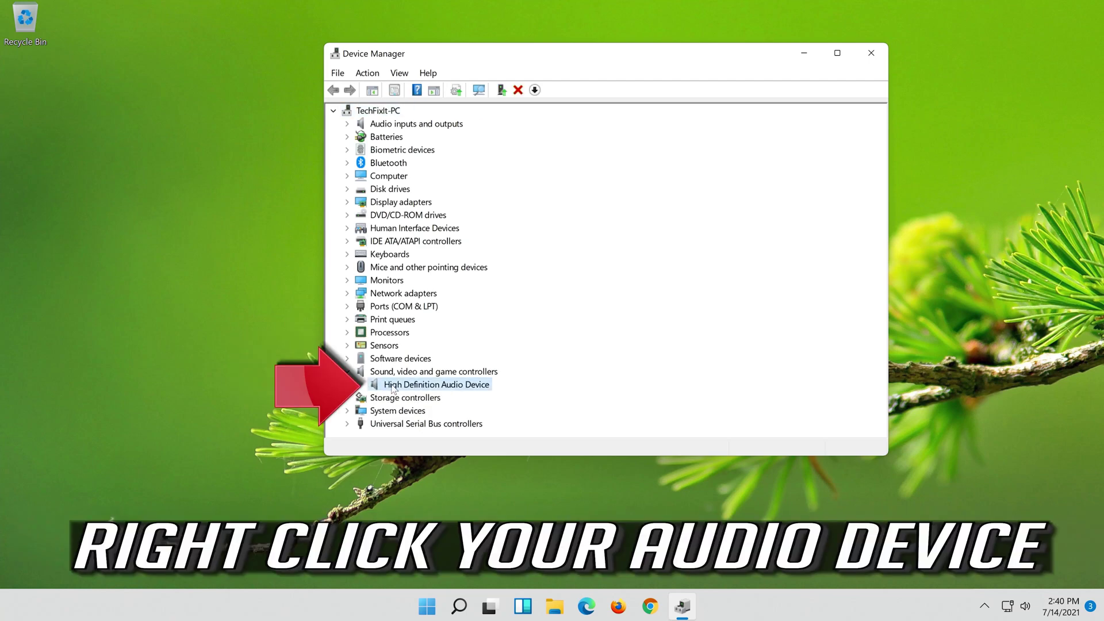
right_click(461, 389)
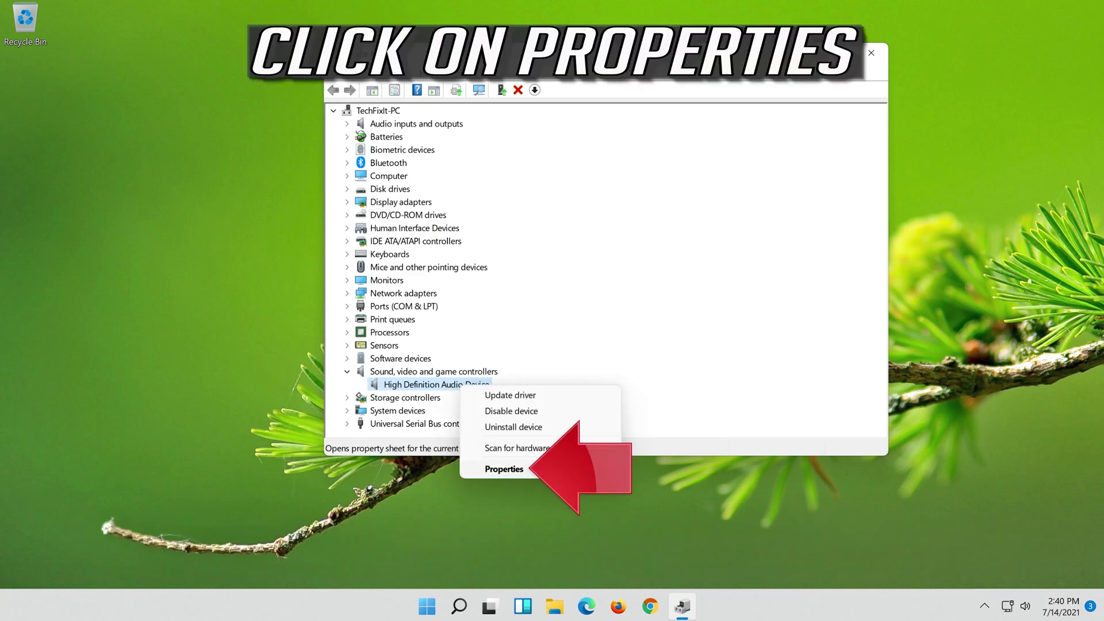
left_click(537, 468)
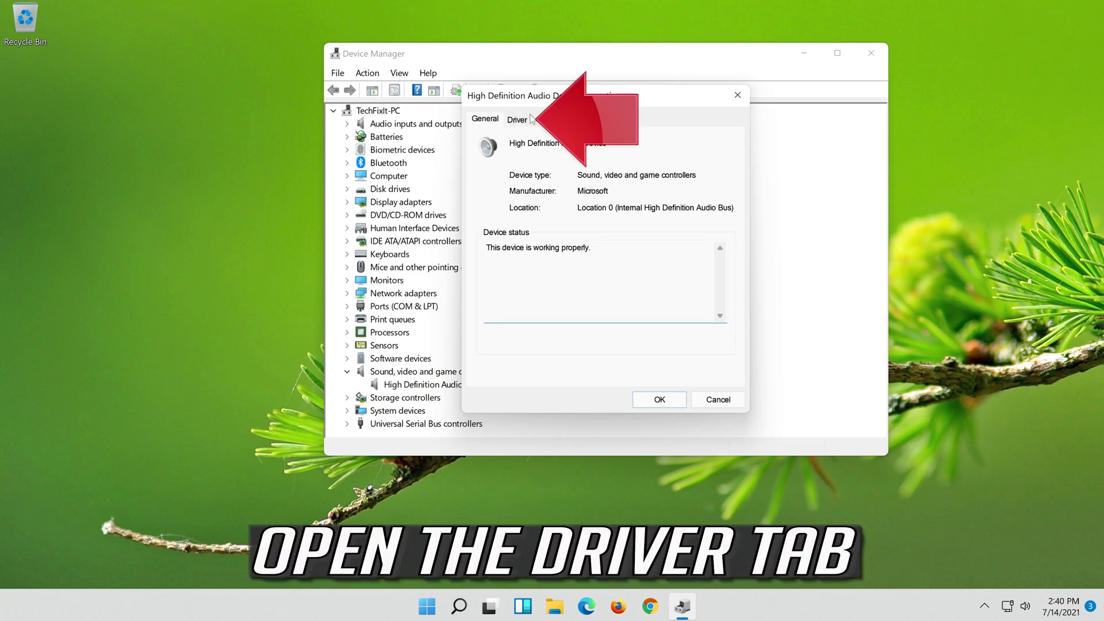
Run an automatic driver search for the audio device, which finds the best driver already installed.
left_click(520, 121)
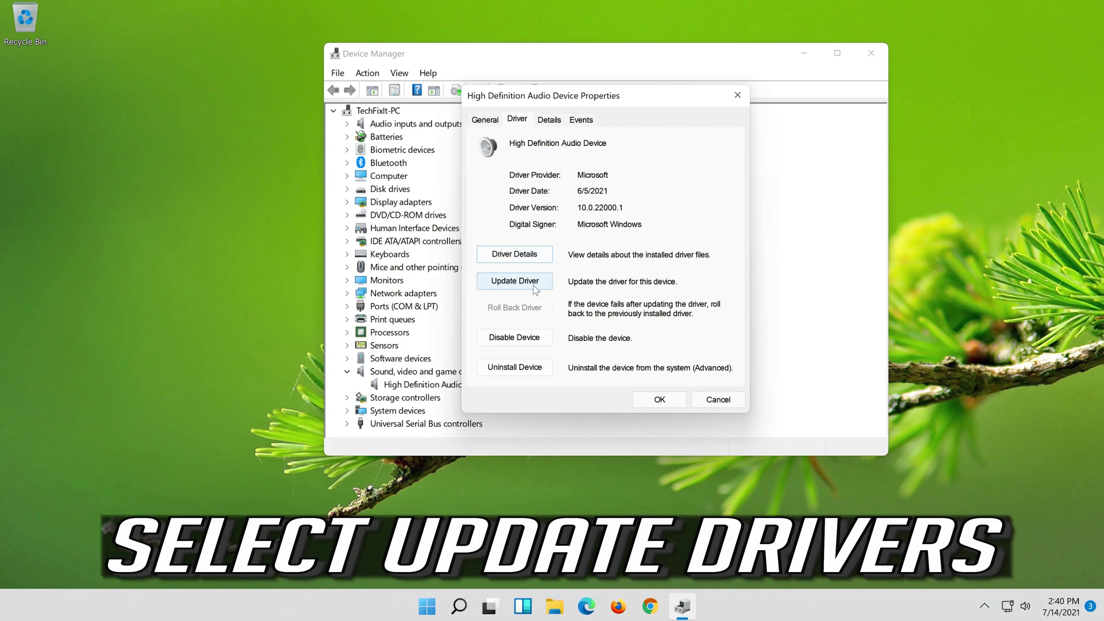
left_click(517, 284)
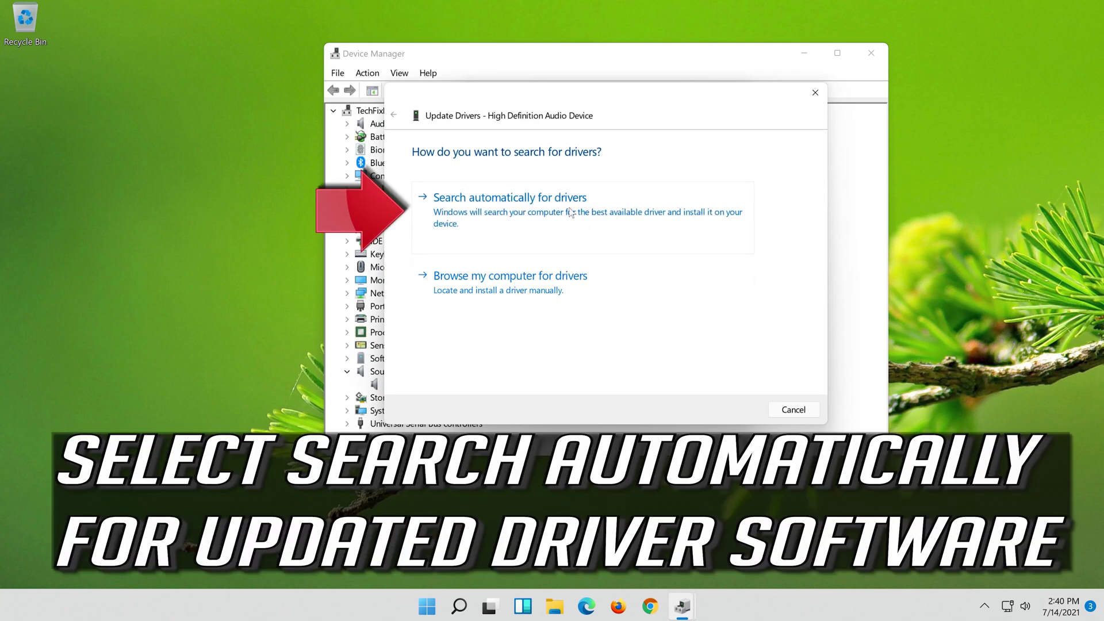
left_click(605, 222)
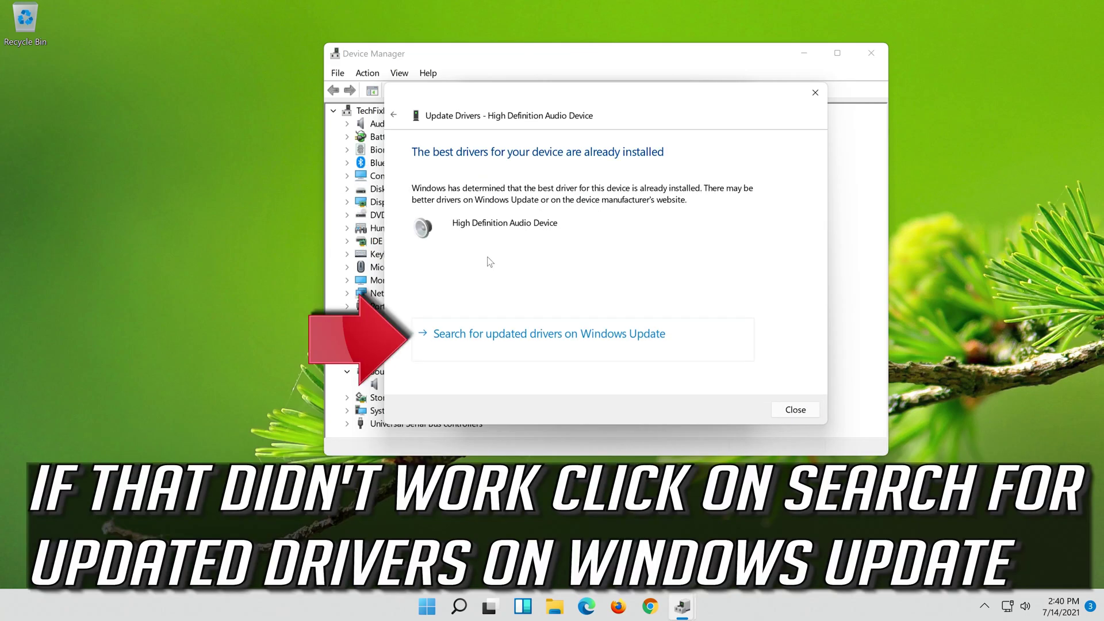
Look for updated audio drivers on Windows Update and run a check for updates.
left_click(591, 349)
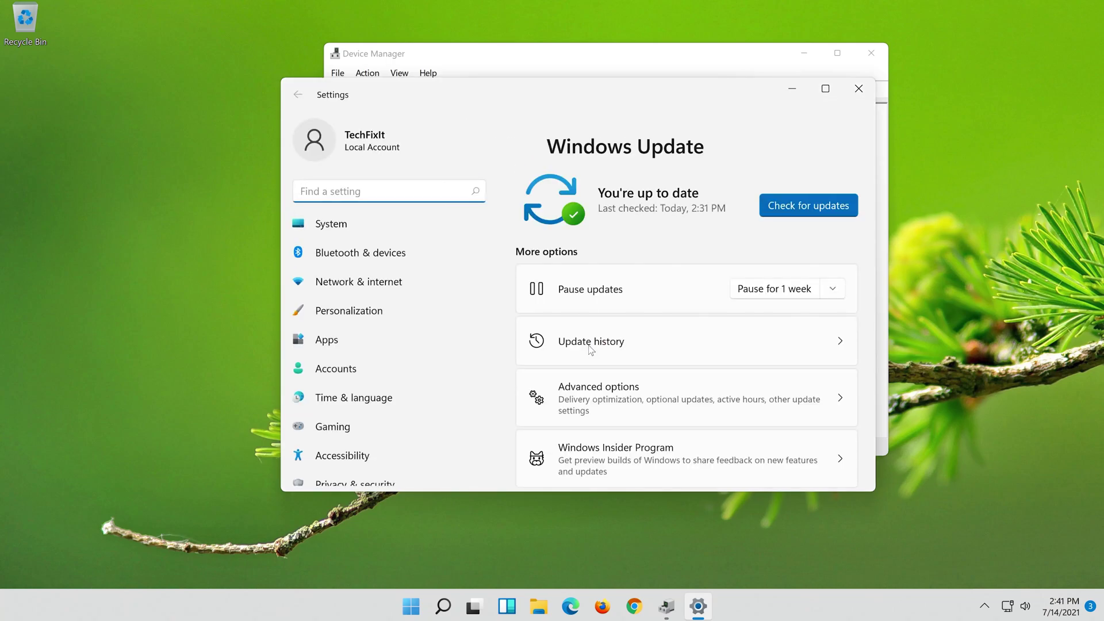
left_click(803, 206)
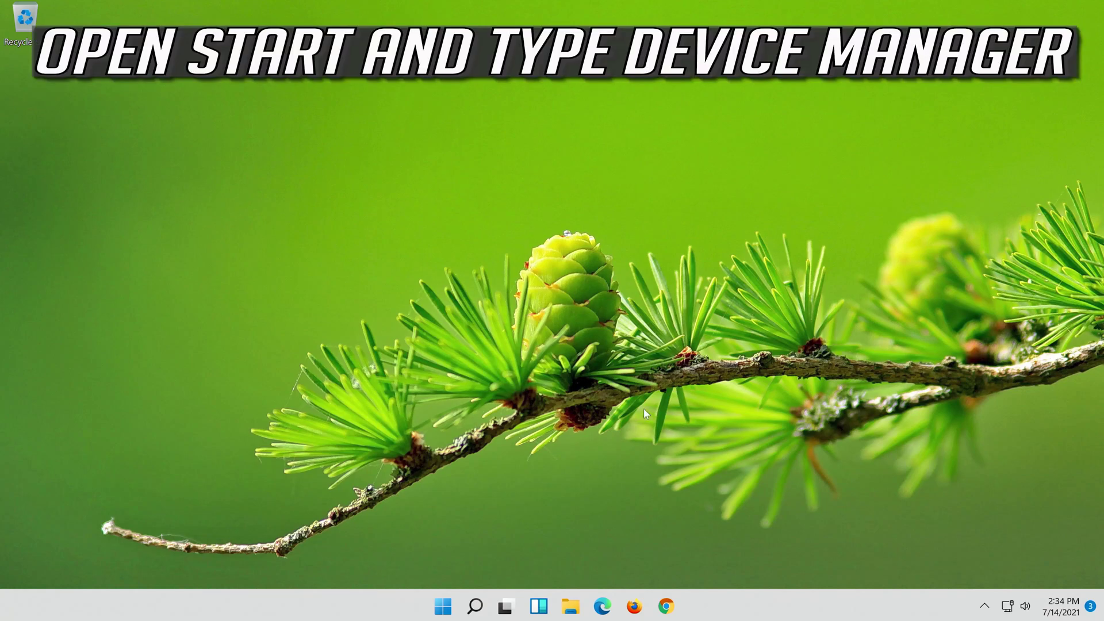
Search 'device manager' in Start and open Device Manager.
left_click(468, 613)
type("dev")
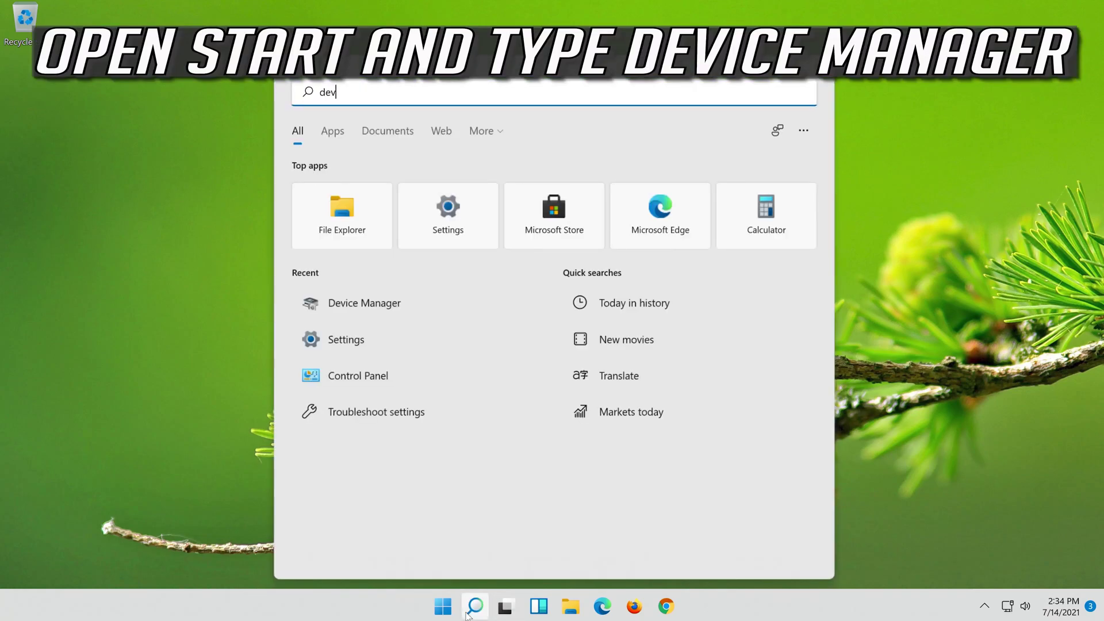
type("ice manager")
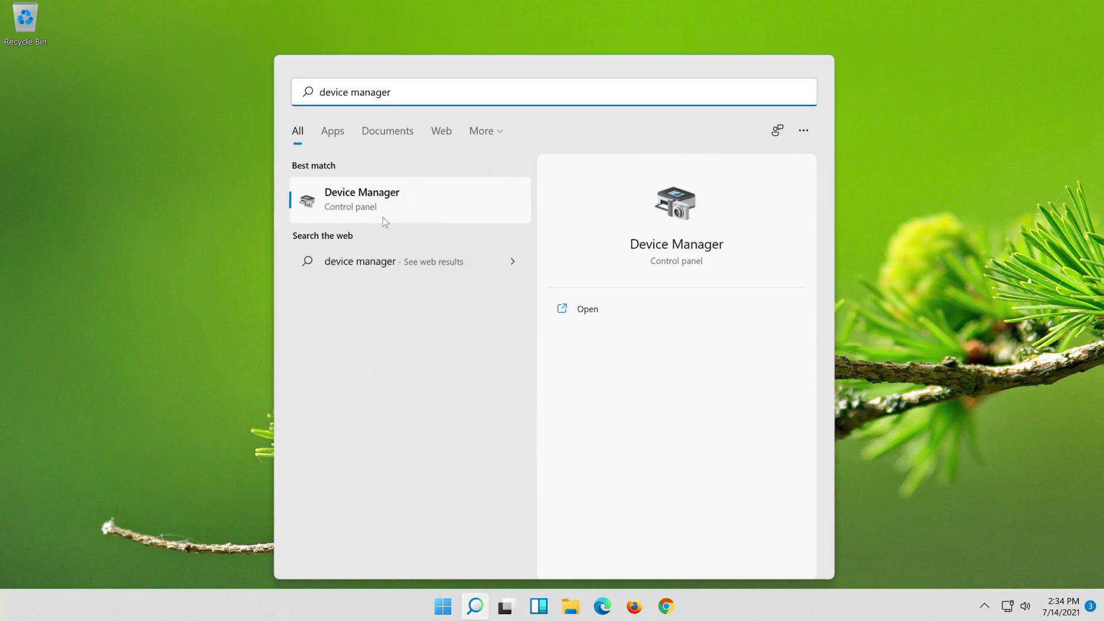
left_click(381, 202)
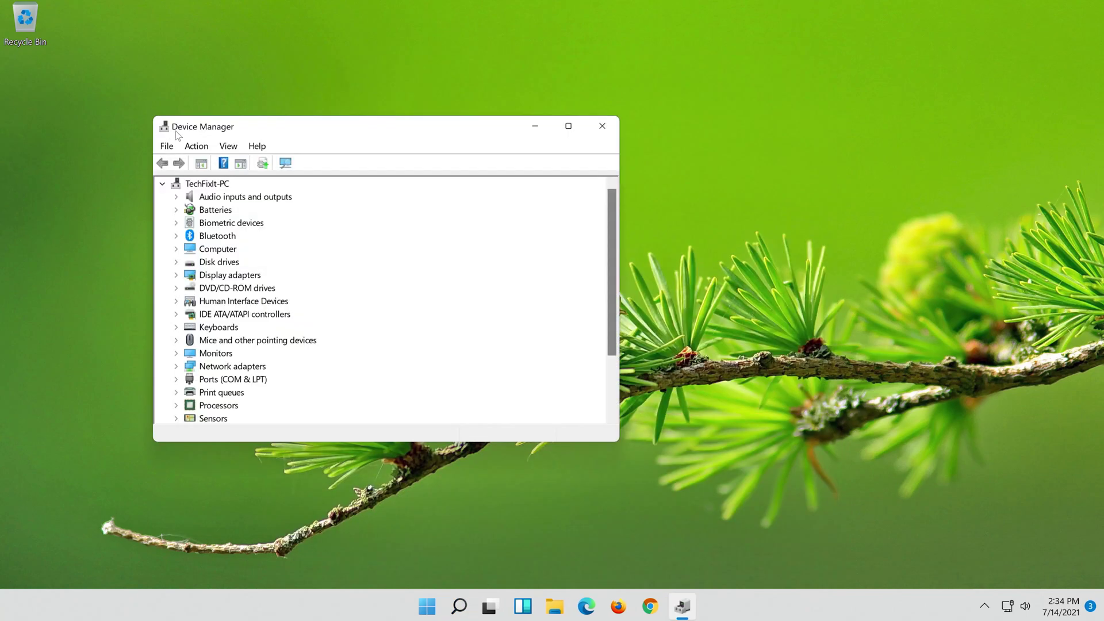
Expand Sound, video and game controllers and right-click High Definition Audio Device.
left_click_drag(196, 130, 441, 135)
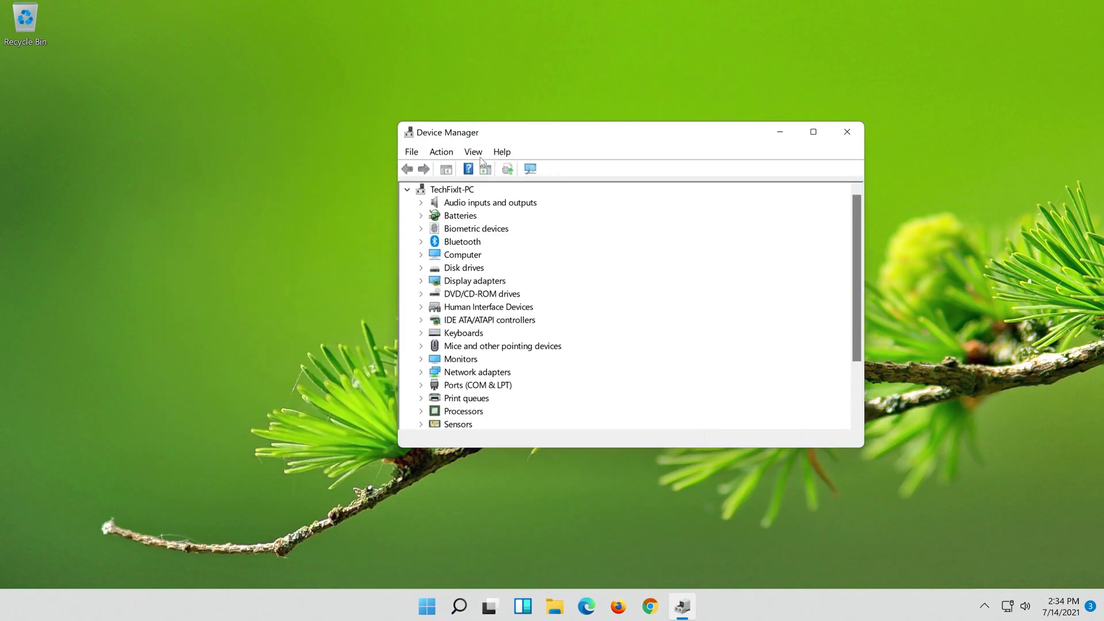
scroll(575, 309, "down", 2)
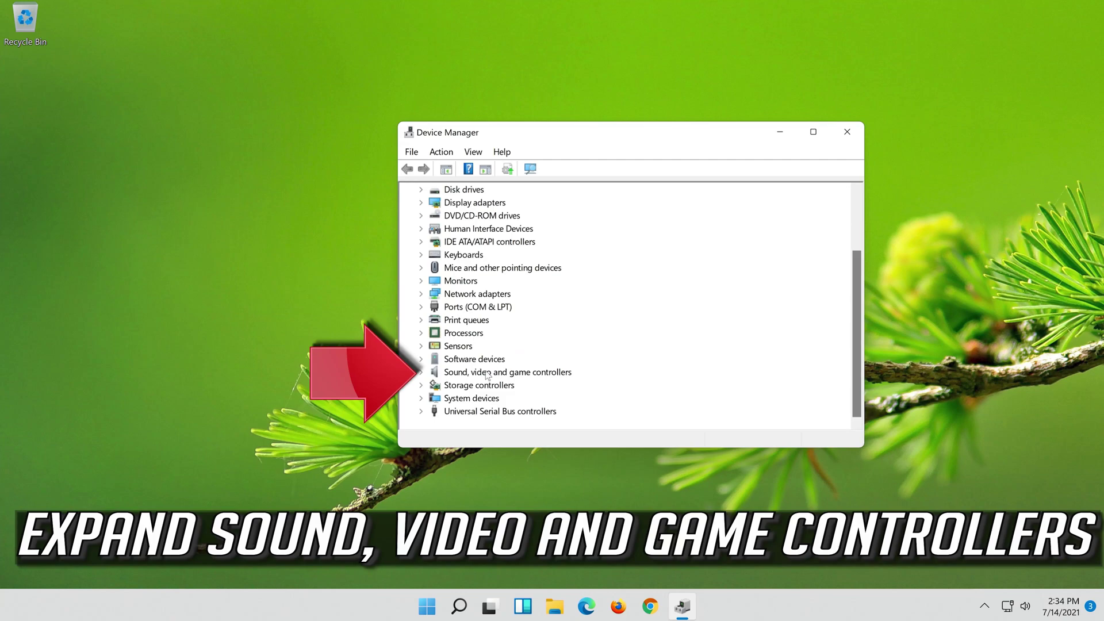
left_click(420, 372)
left_click(544, 369)
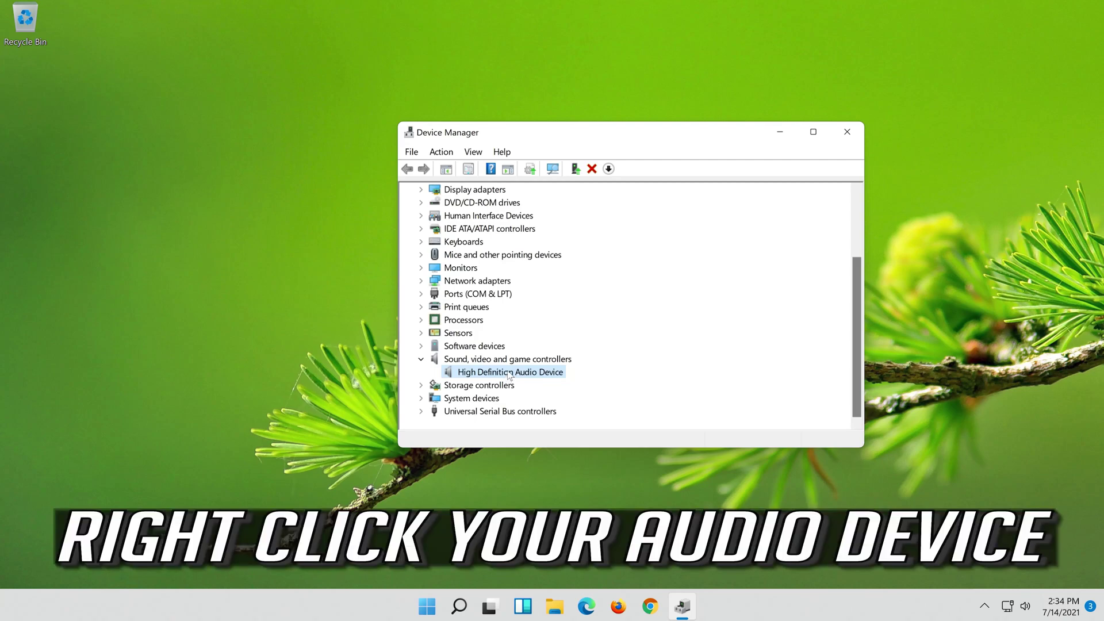
right_click(509, 374)
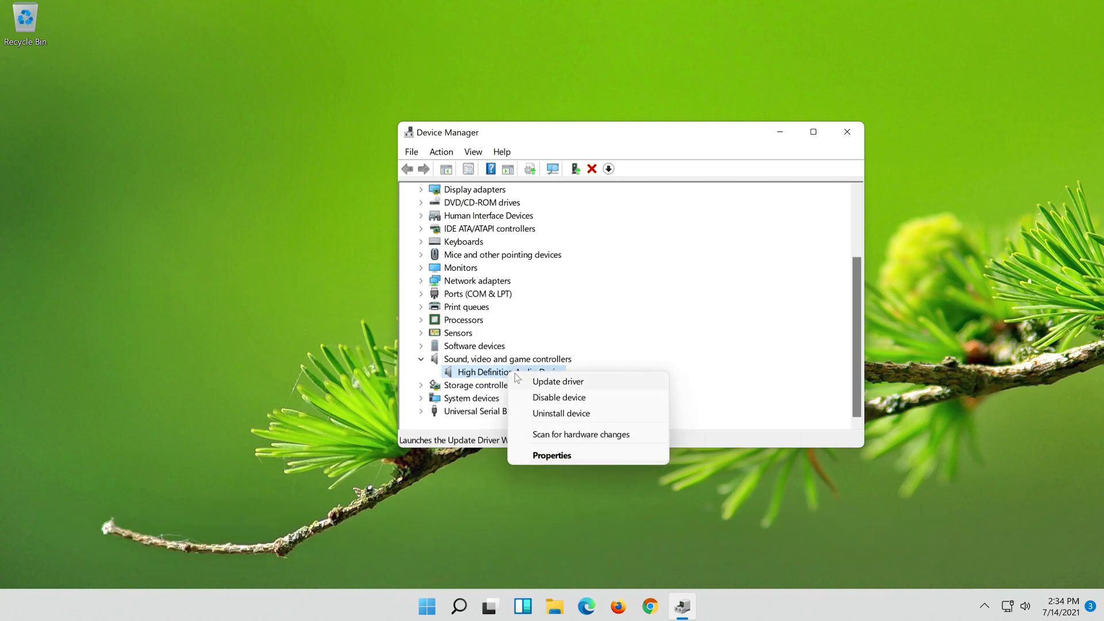
Uninstall High Definition Audio Device from its Properties Driver tab and confirm the warning.
left_click(566, 457)
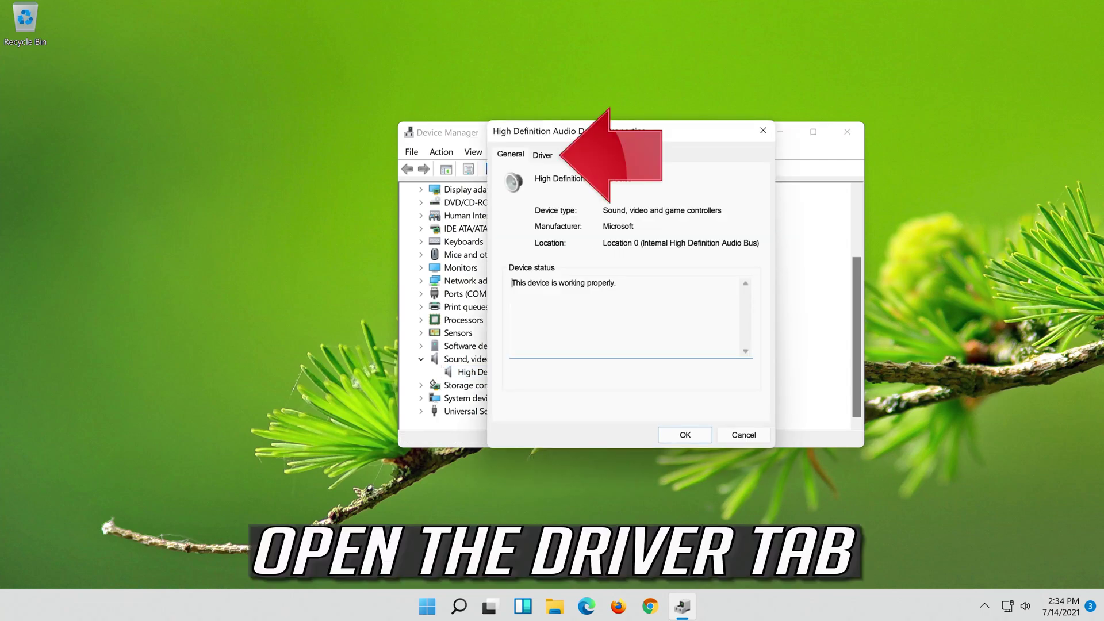
left_click(536, 159)
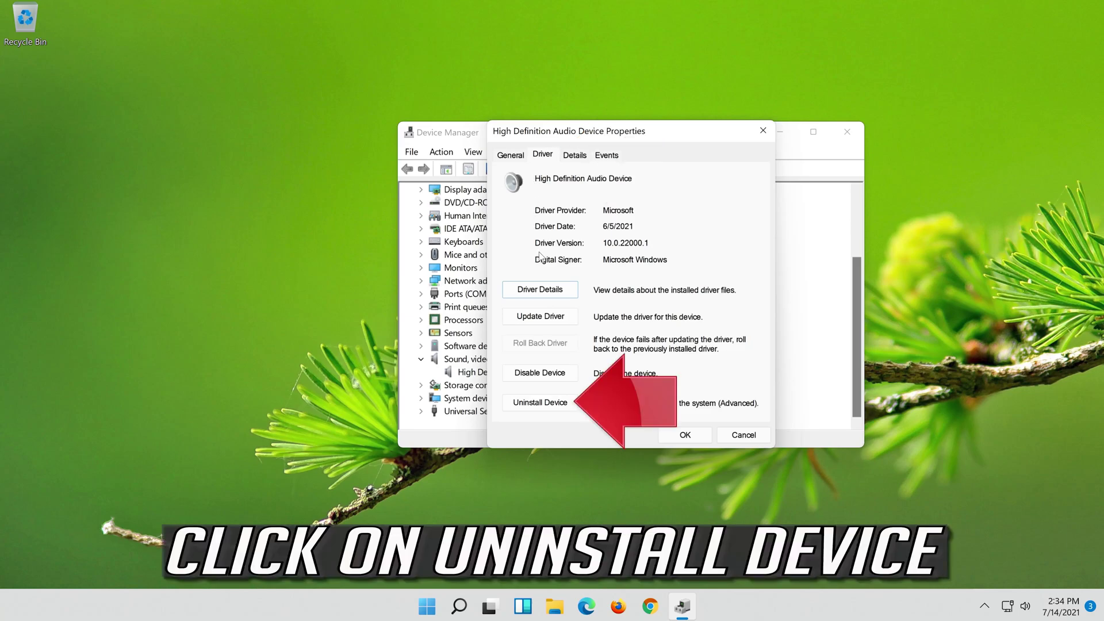
left_click(546, 407)
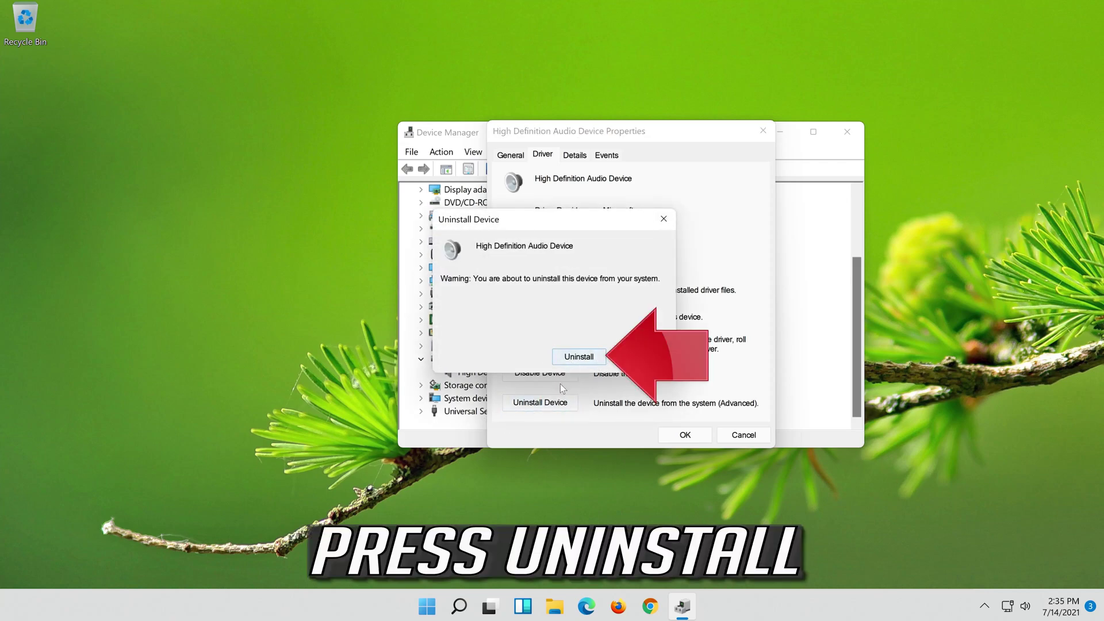
left_click(582, 359)
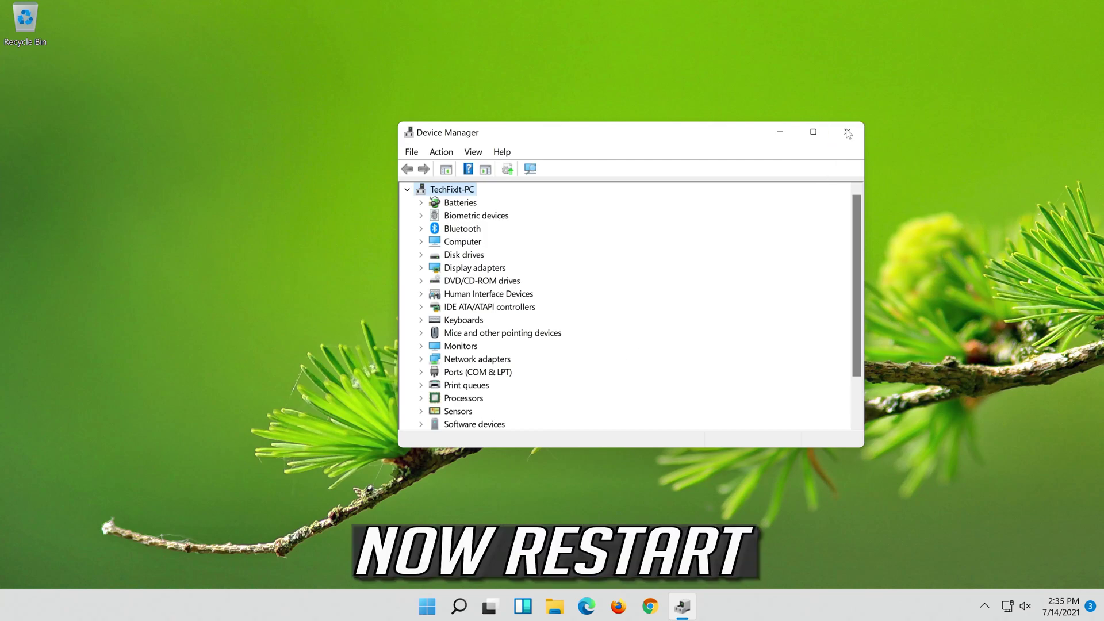
Close Device Manager and restart the PC from the Start menu's power options.
left_click(847, 132)
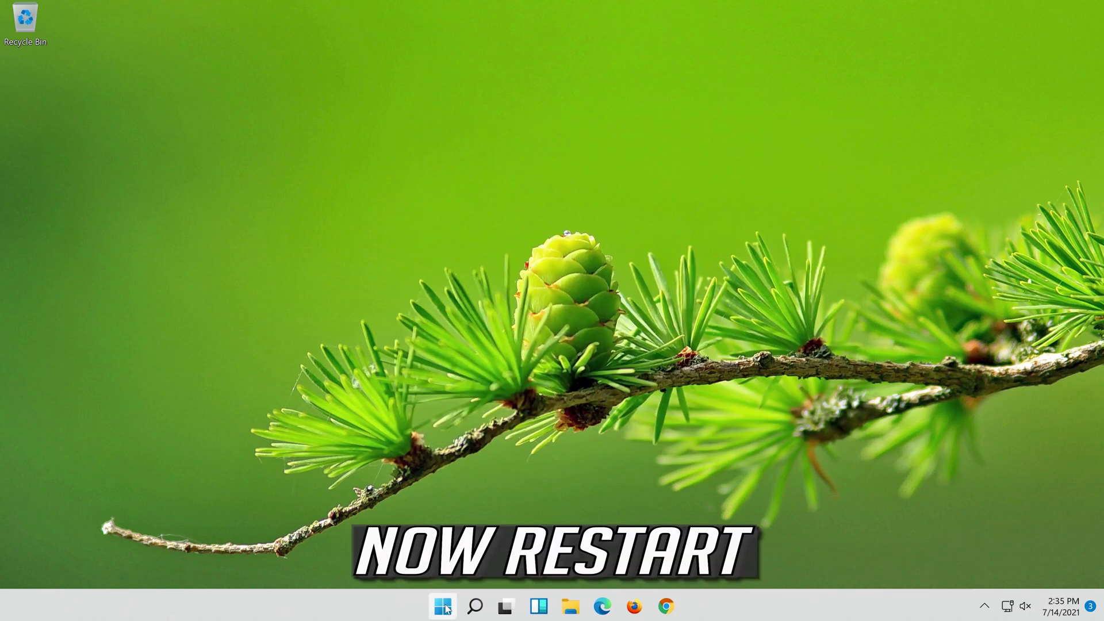
left_click(445, 607)
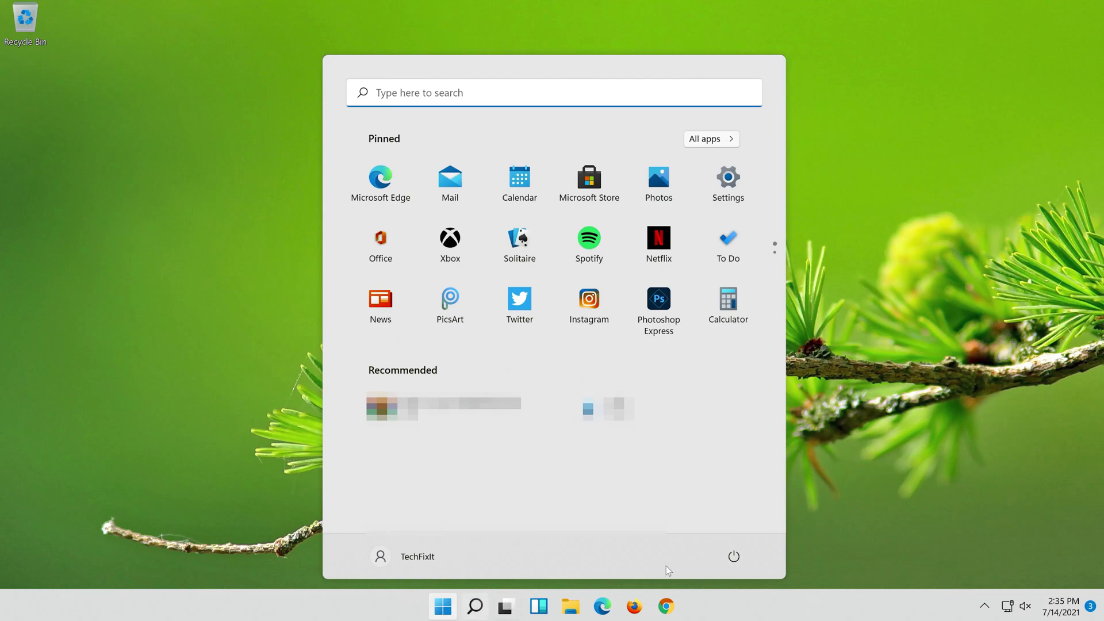
left_click(735, 556)
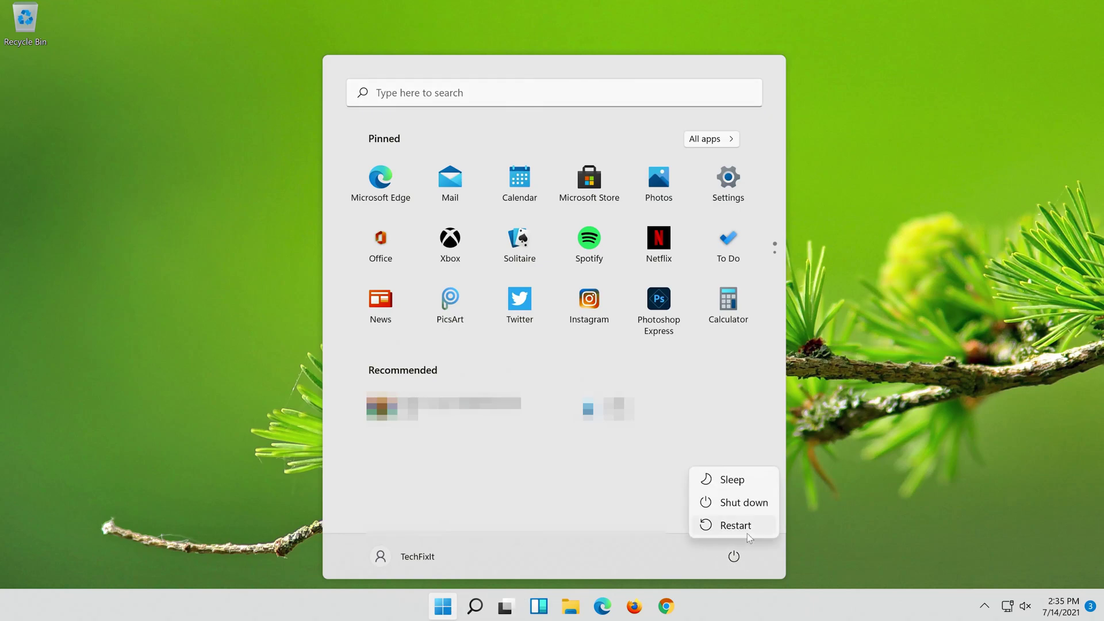
left_click(747, 534)
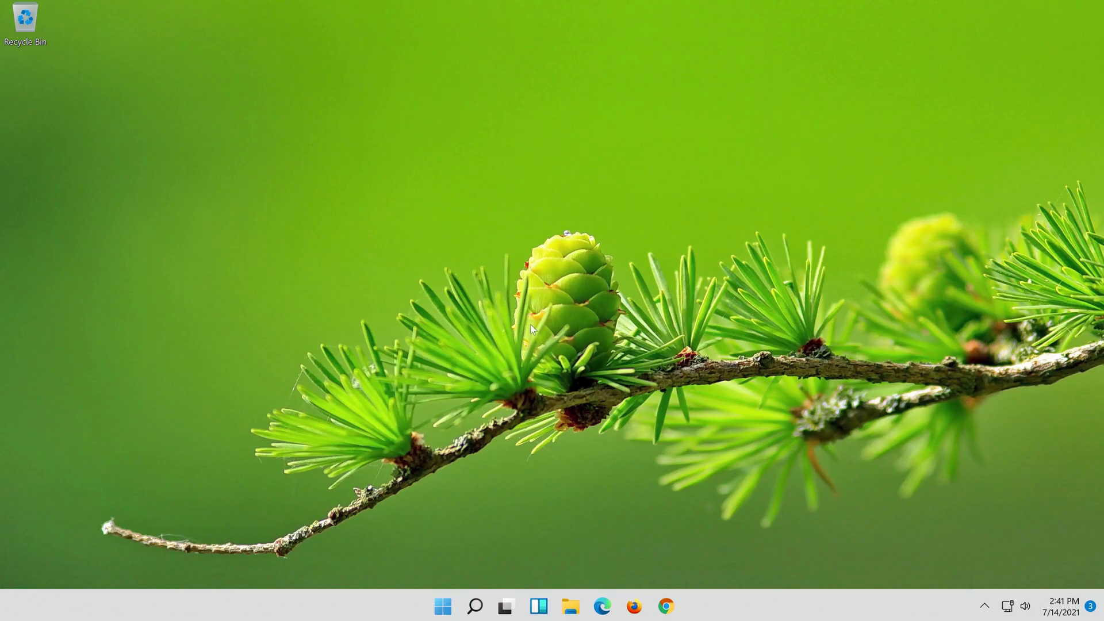
Search 'control panel' from the taskbar and open the Control Panel best match.
left_click(479, 616)
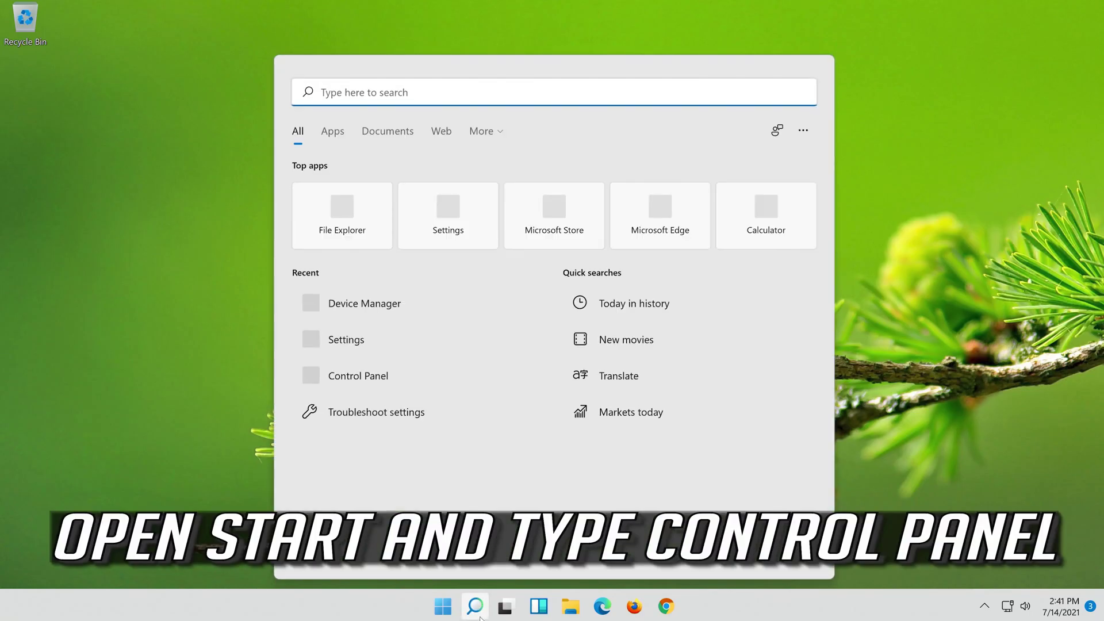
type("c")
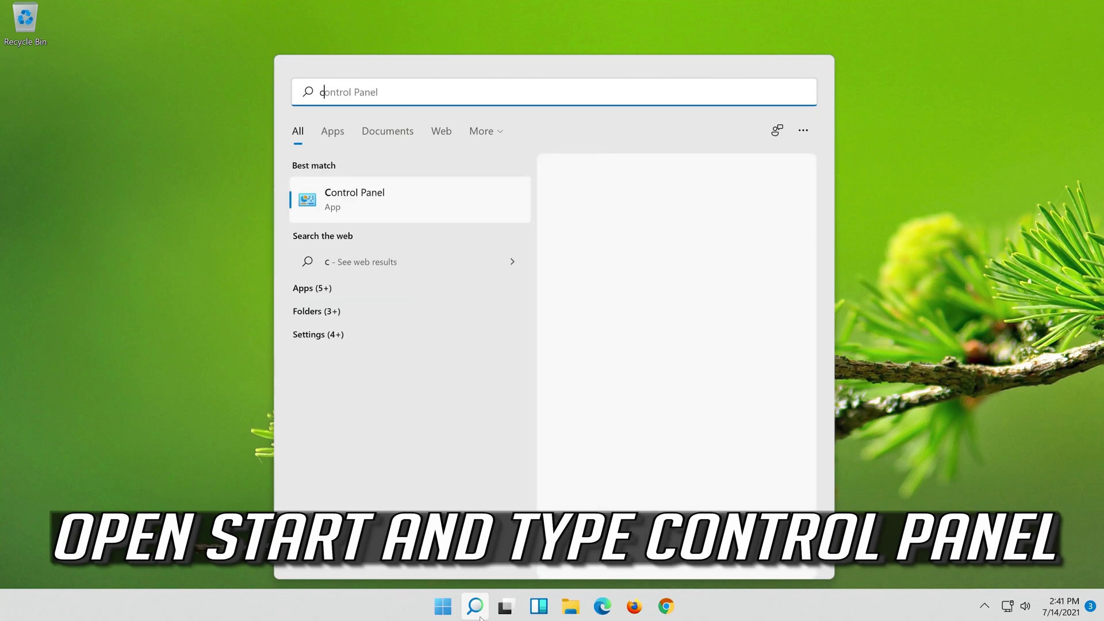
type("ontrol pane")
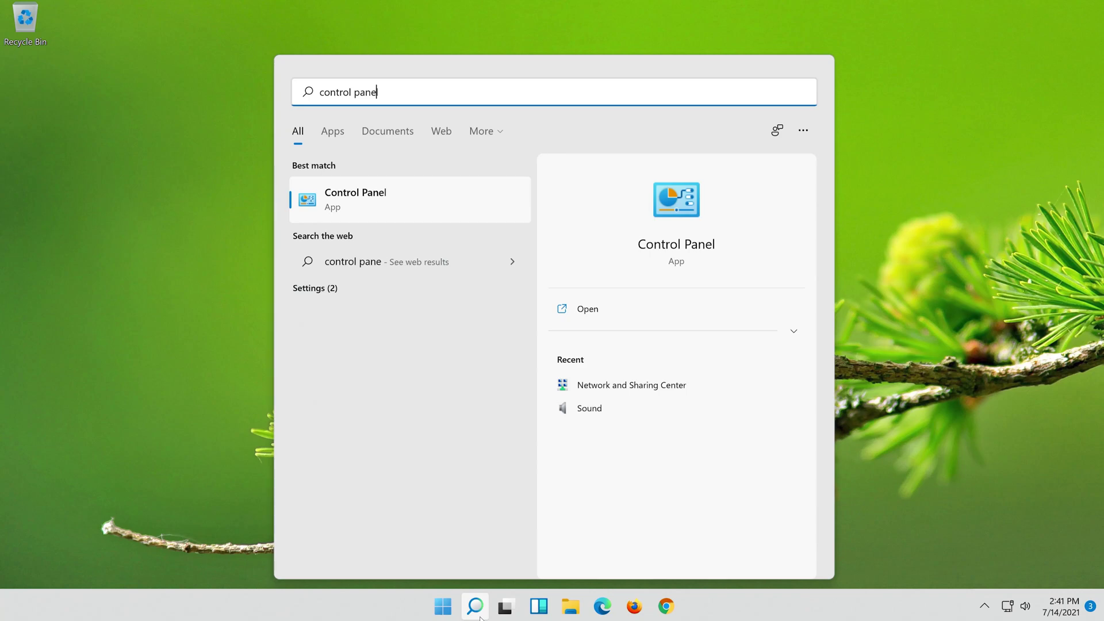
type("l")
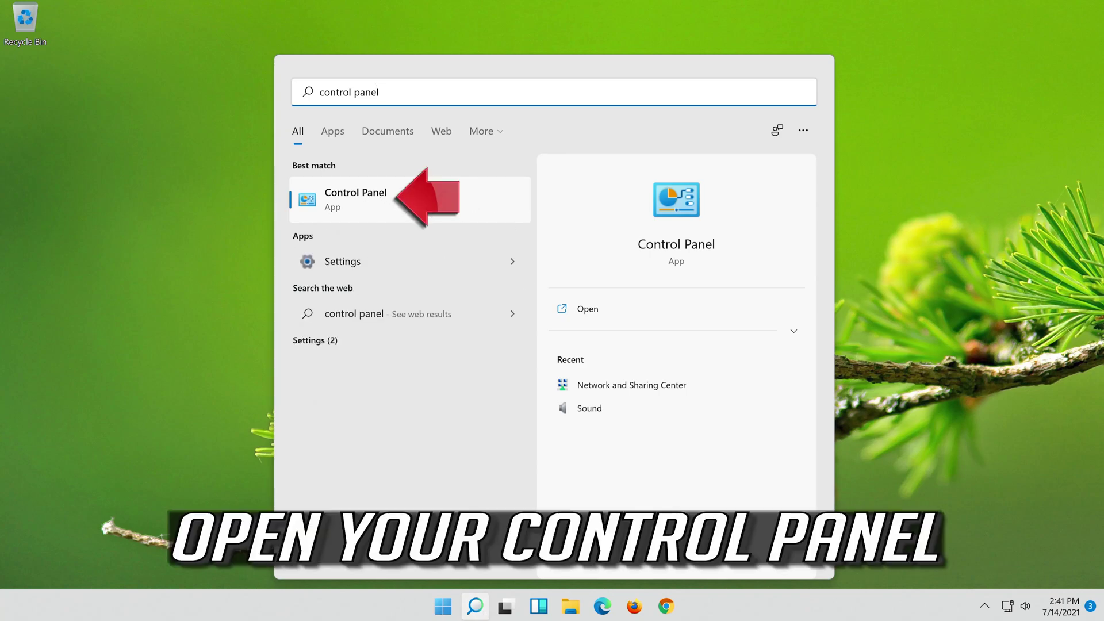
left_click(468, 200)
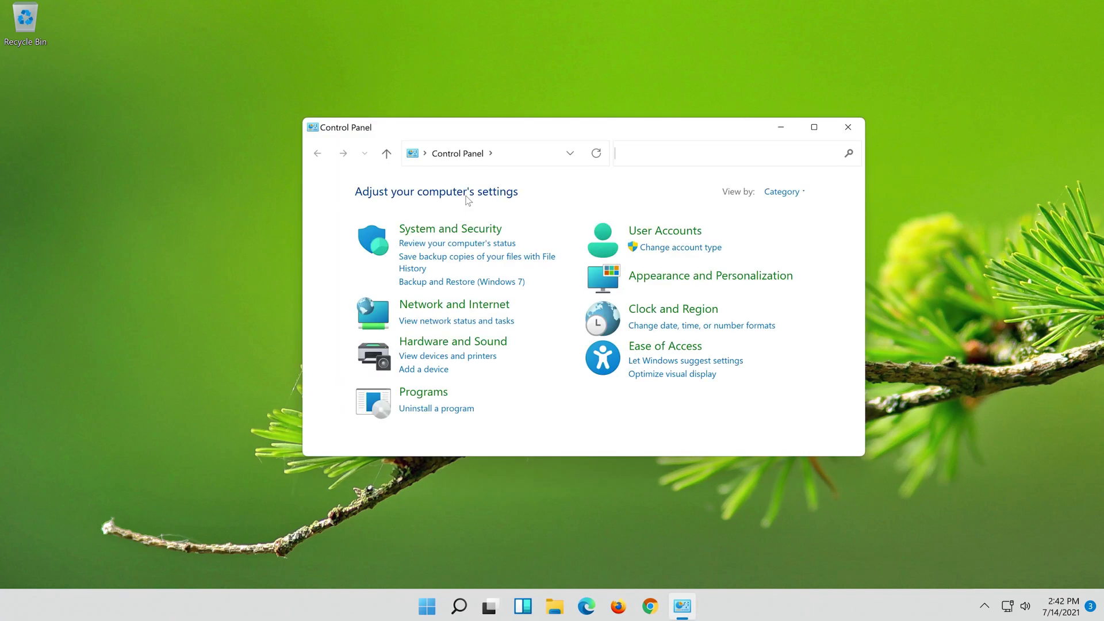
Open Hardware and Sound > Sound, close Control Panel, and select Speakers on the Playback tab.
left_click(469, 343)
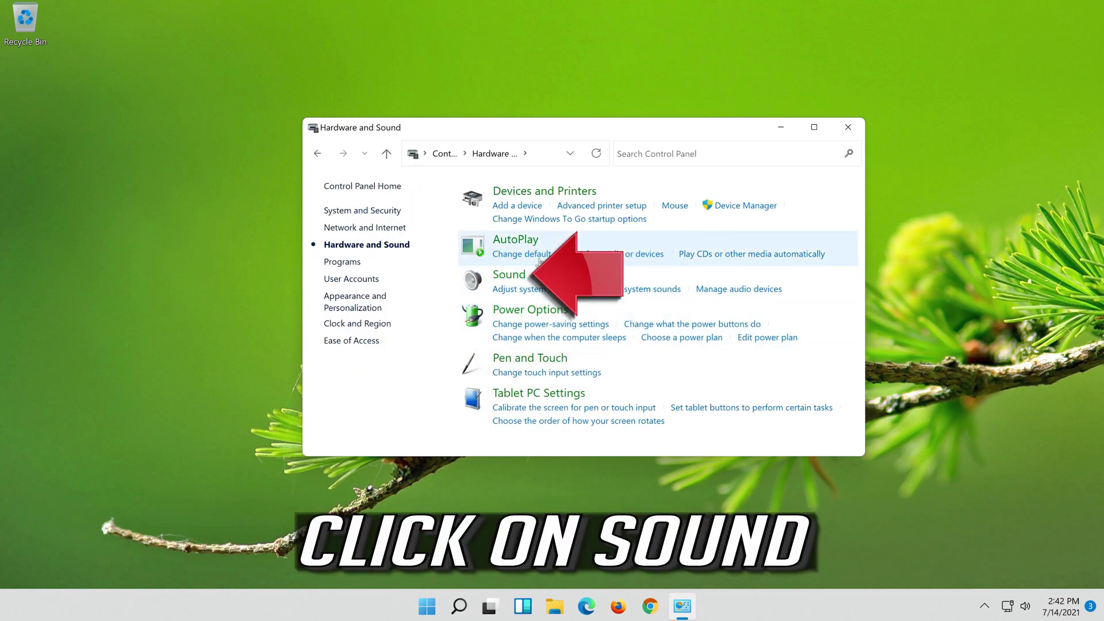
left_click(509, 276)
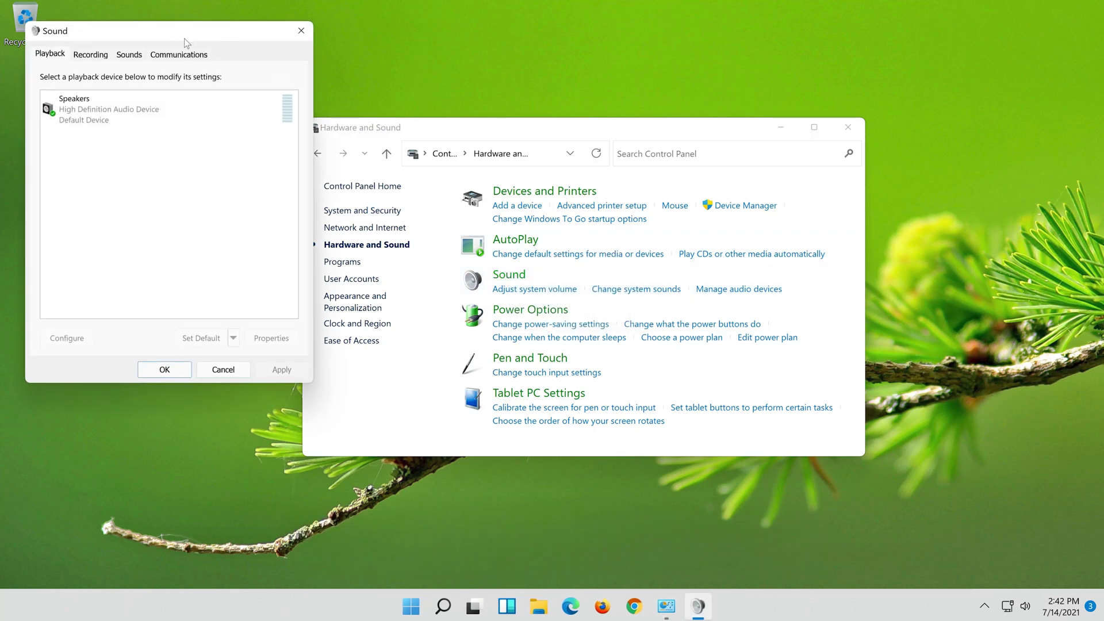
left_click_drag(185, 44, 582, 124)
left_click(849, 127)
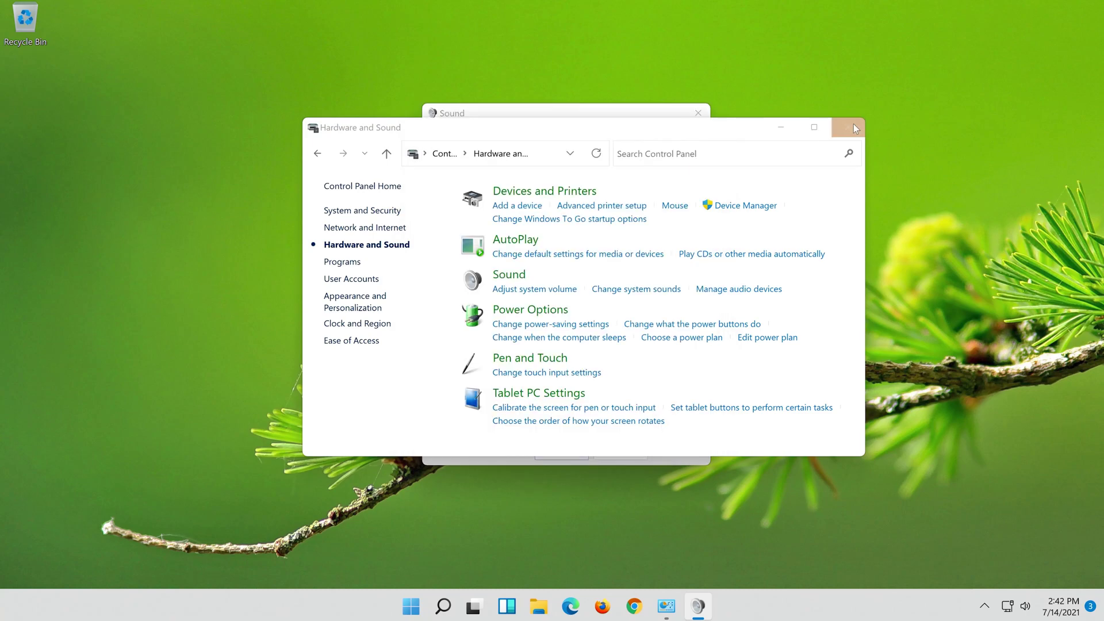
left_click(530, 184)
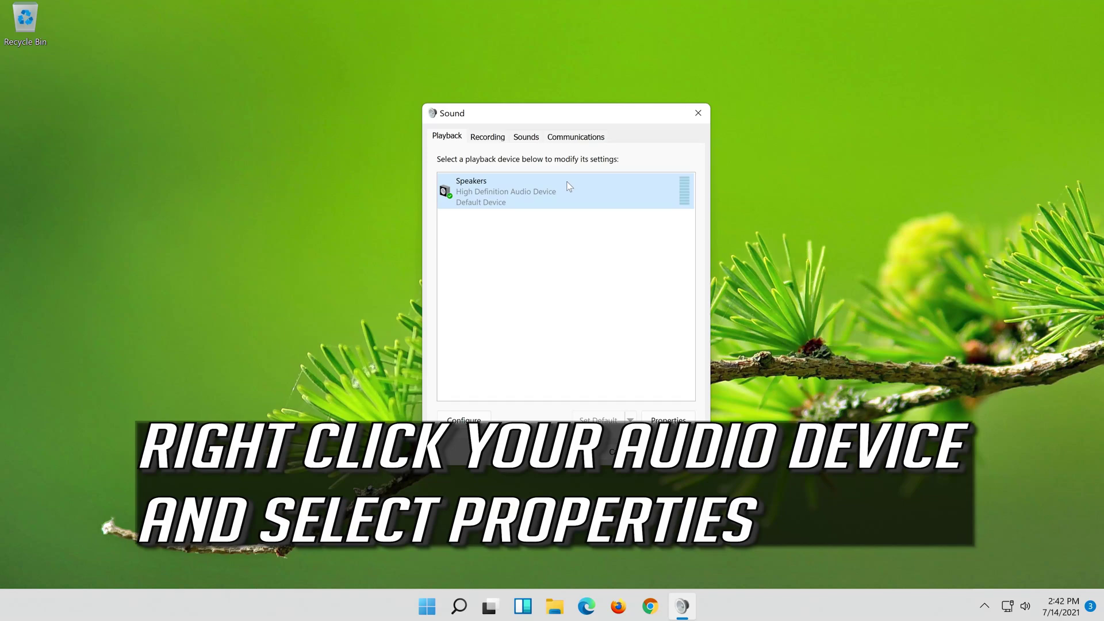
Check Disable all enhancements in Speakers Properties, apply it, and close both sound dialogs.
right_click(567, 184)
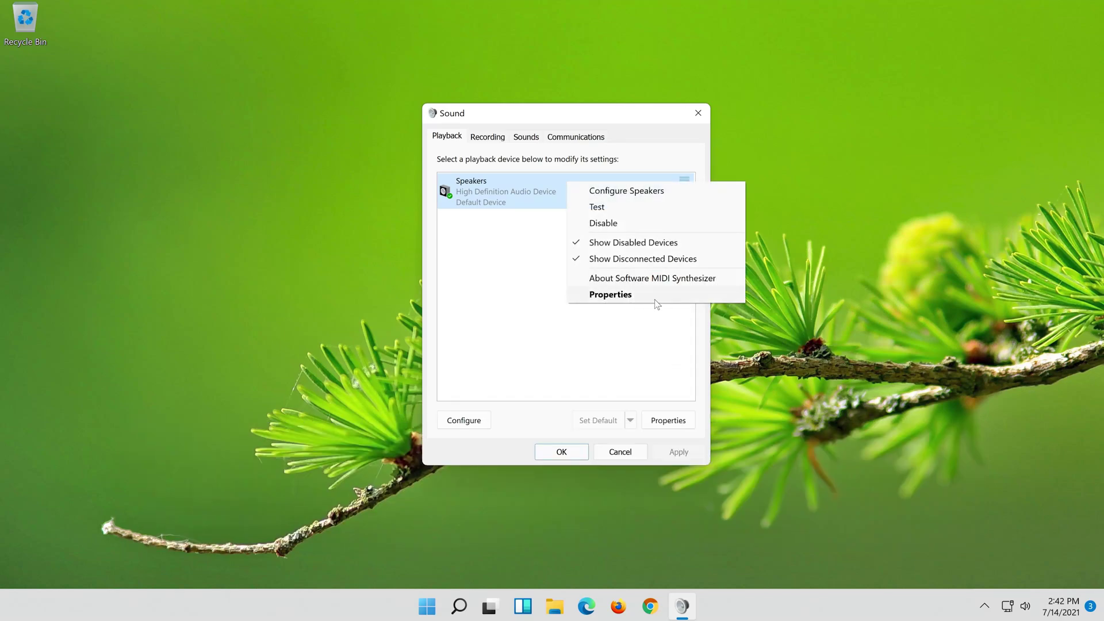
left_click(655, 298)
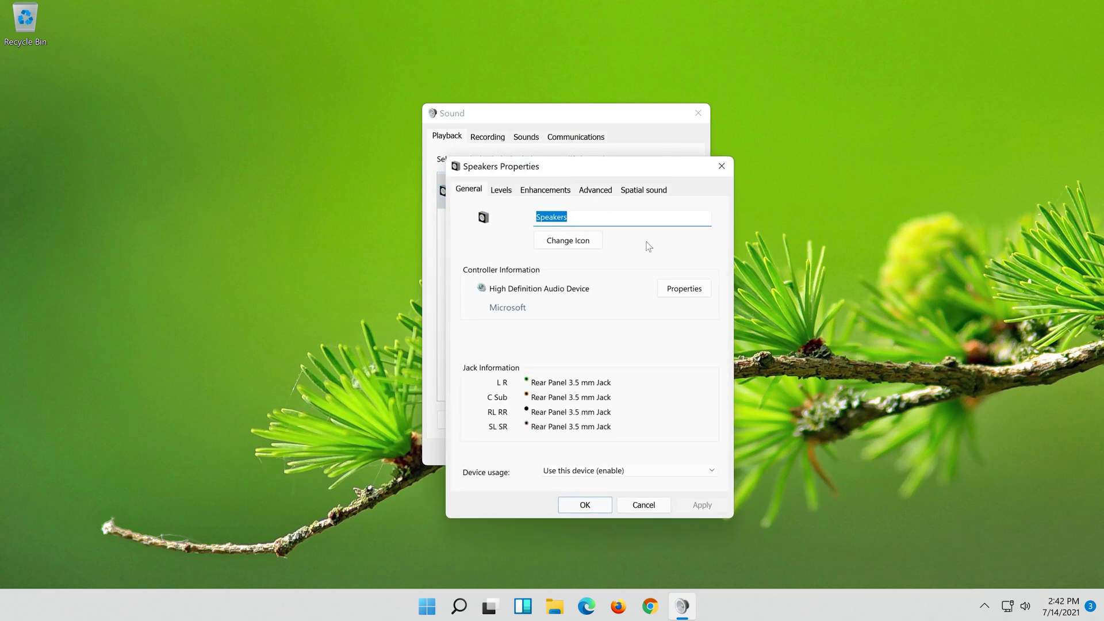
left_click_drag(616, 175, 592, 121)
left_click(546, 134)
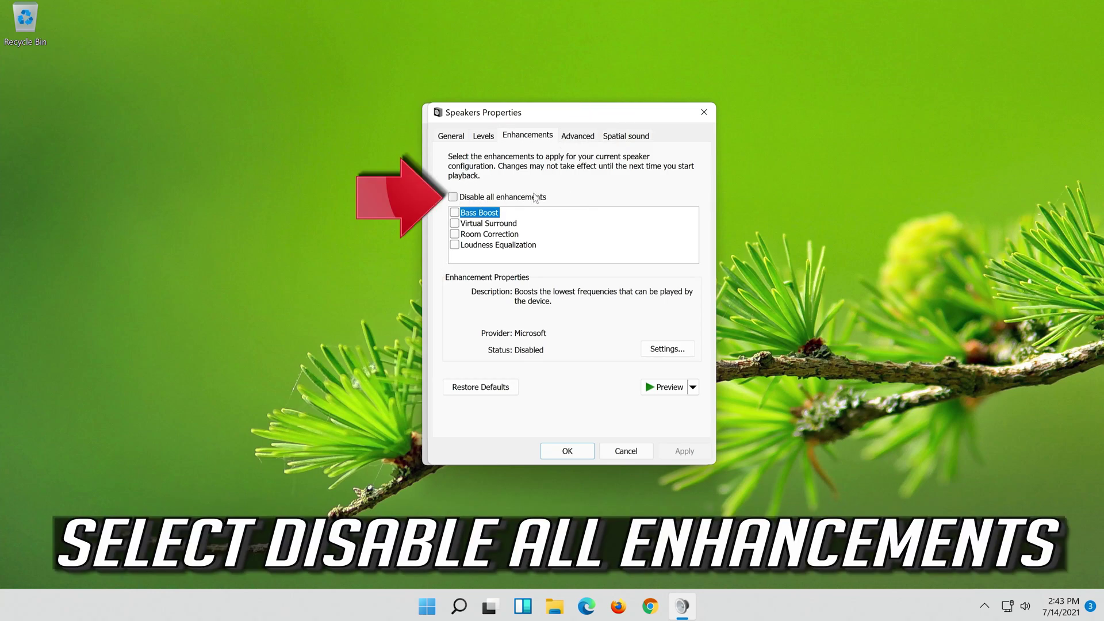
left_click(454, 197)
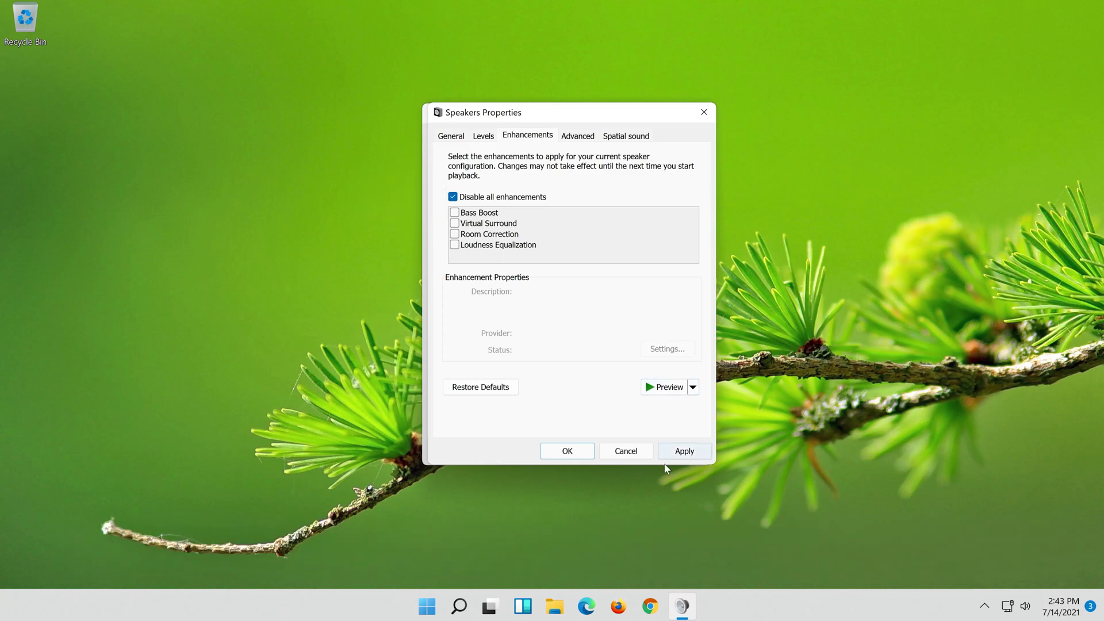
left_click(693, 452)
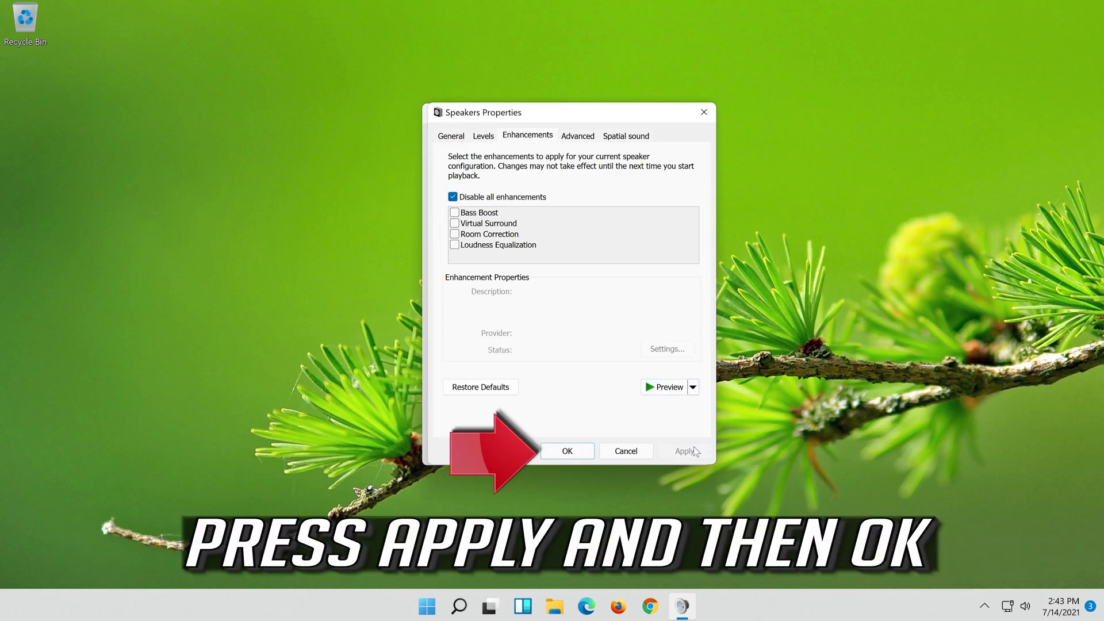
left_click(590, 449)
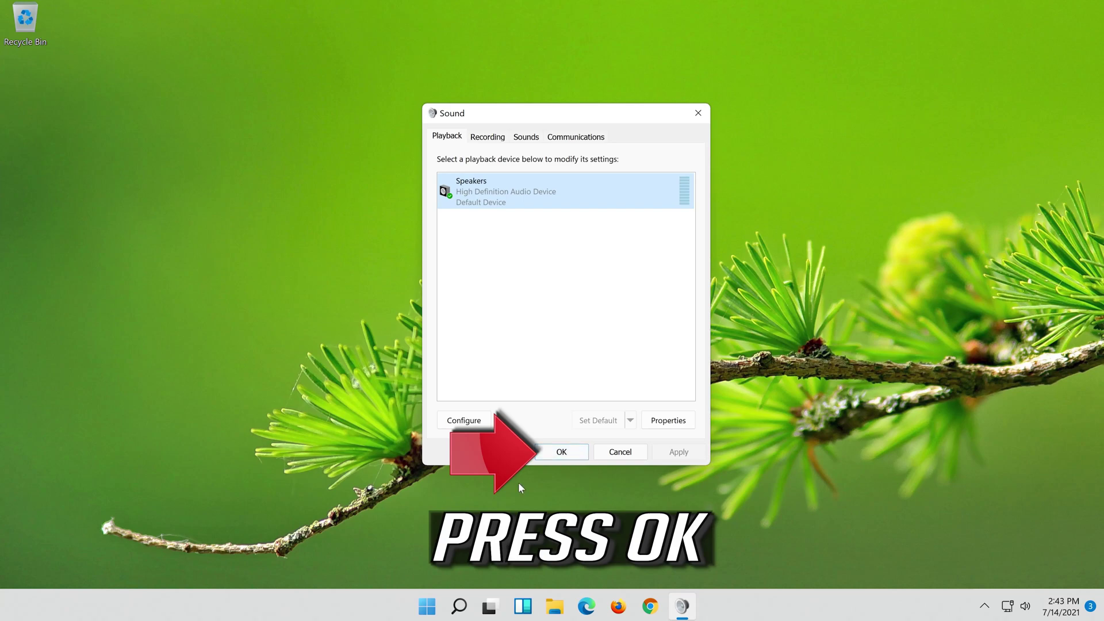
left_click(564, 452)
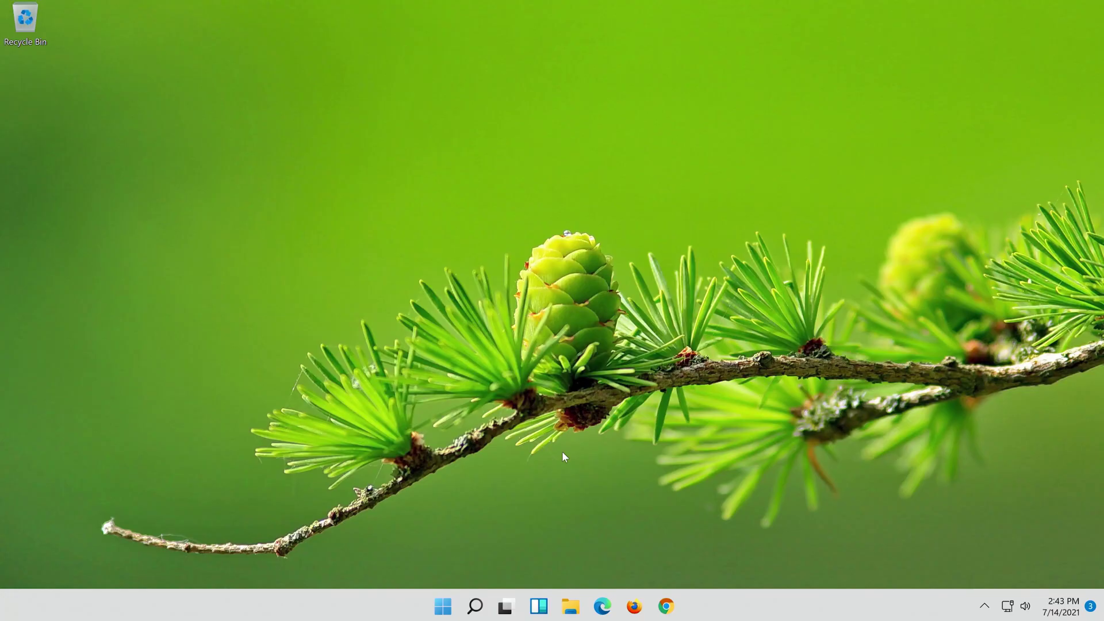
Reopen Control Panel via search and go to Hardware and Sound > Sound.
left_click(480, 610)
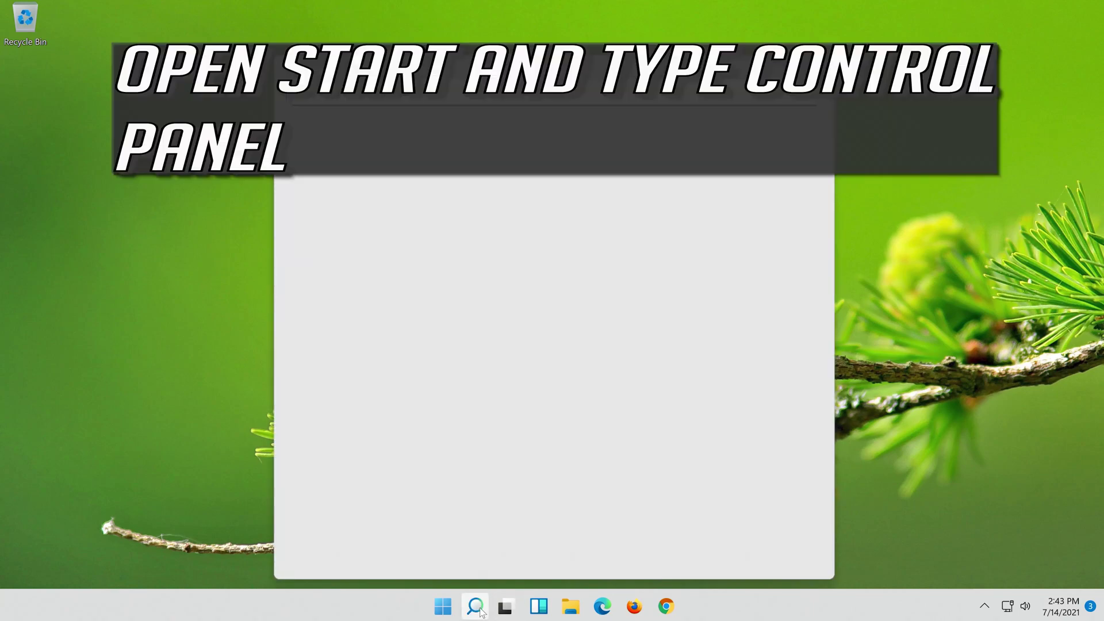
type("contr")
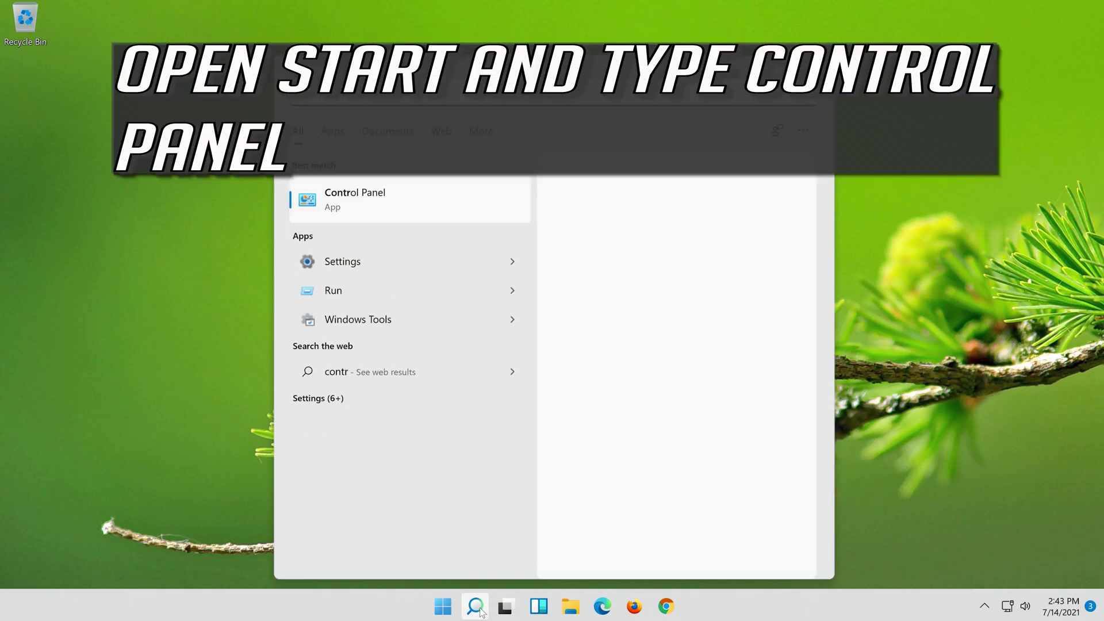
type("ol panel")
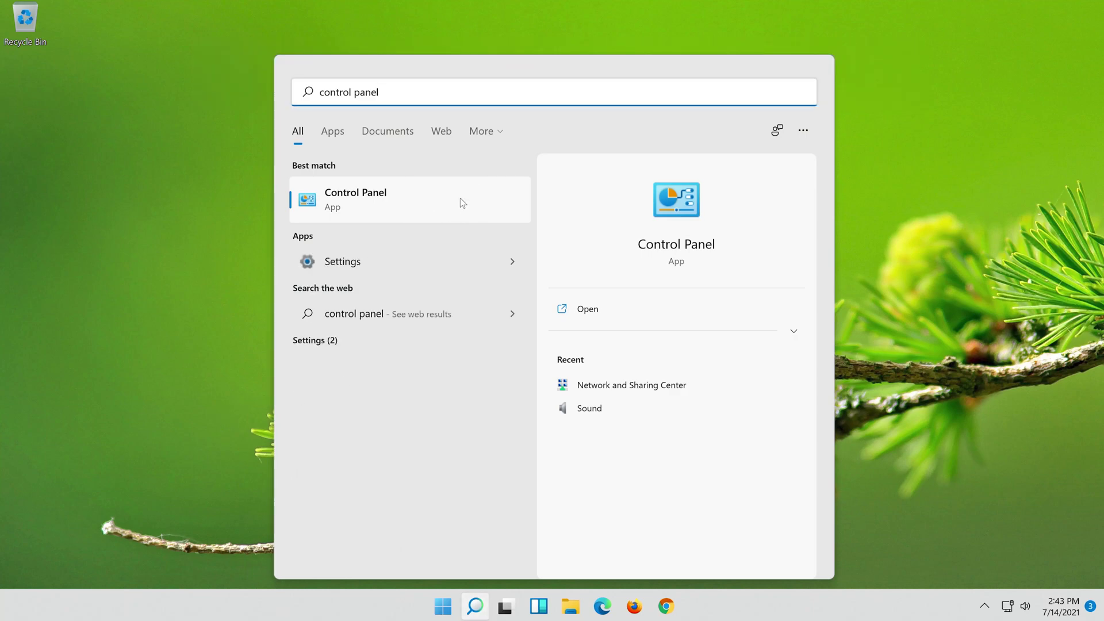
left_click(460, 198)
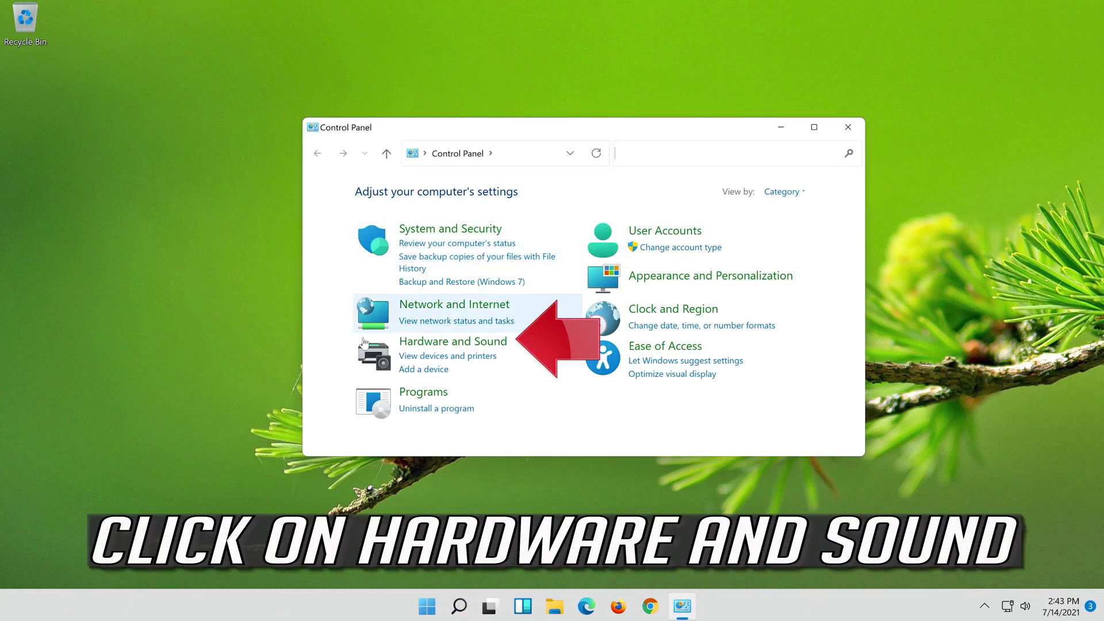
left_click(484, 345)
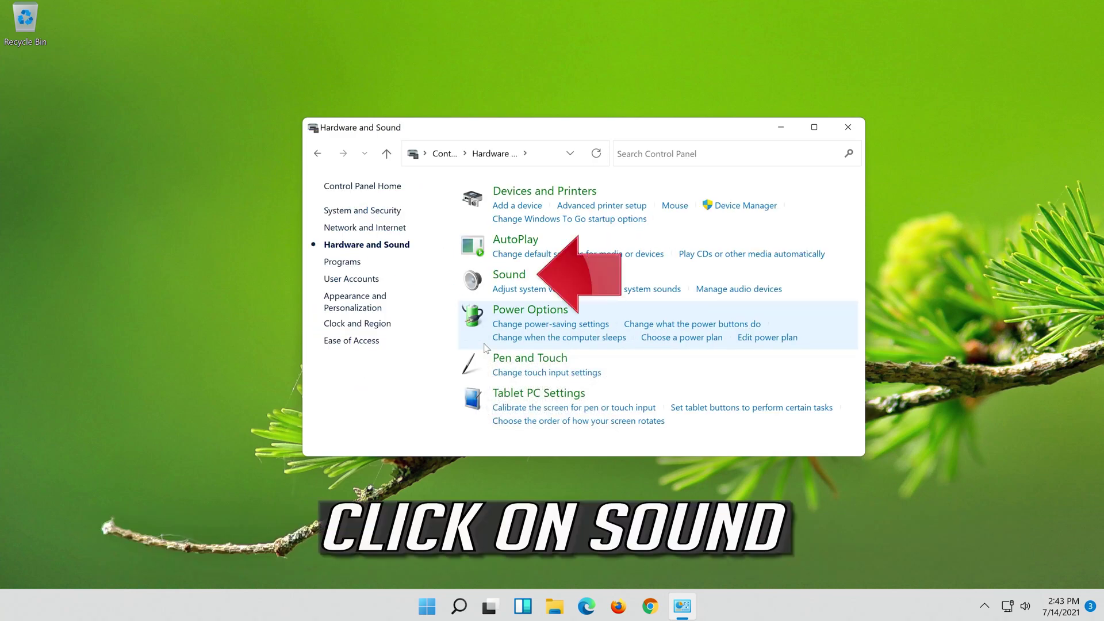
left_click(499, 280)
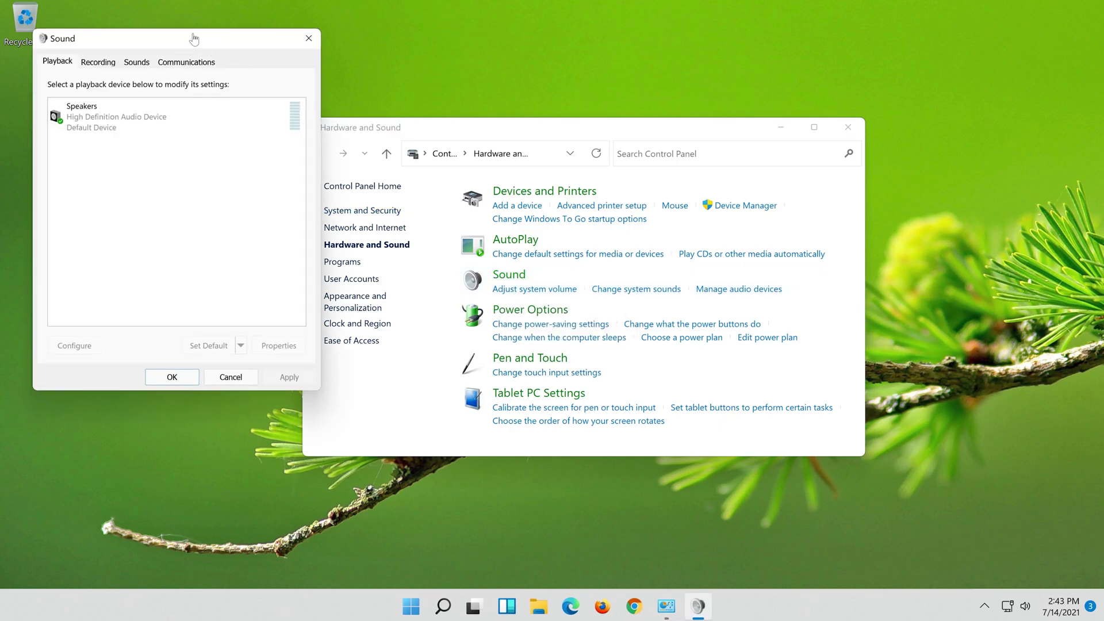
In Speakers Properties' Advanced tab, choose 16 bit, 48000 Hz (DVD Quality) as Default Format, then apply.
left_click_drag(183, 44, 597, 103)
left_click(509, 184)
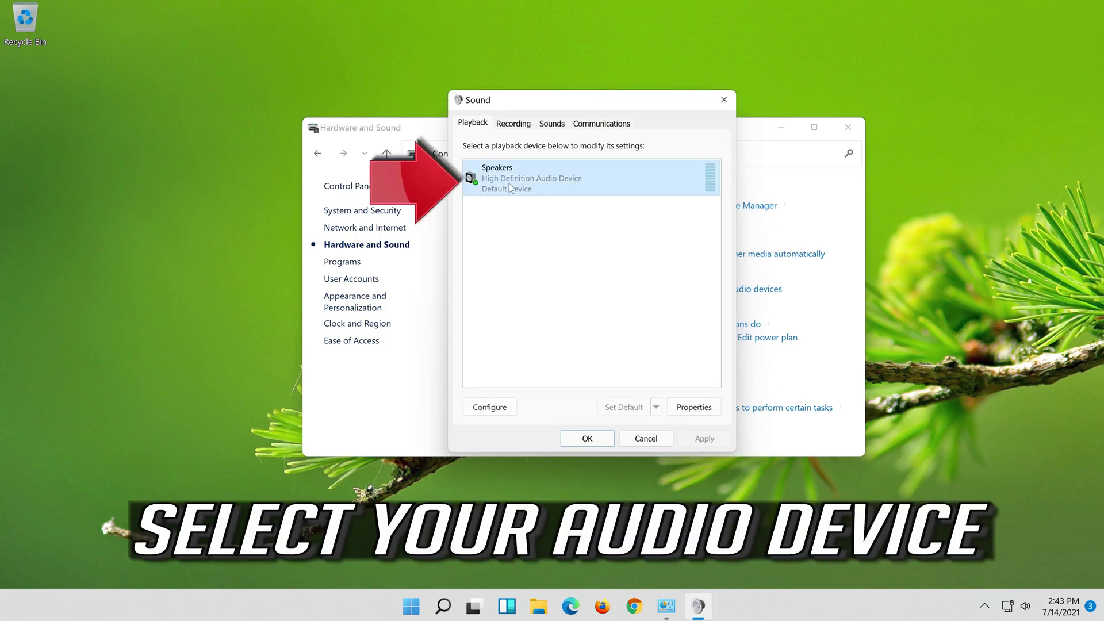
right_click(586, 188)
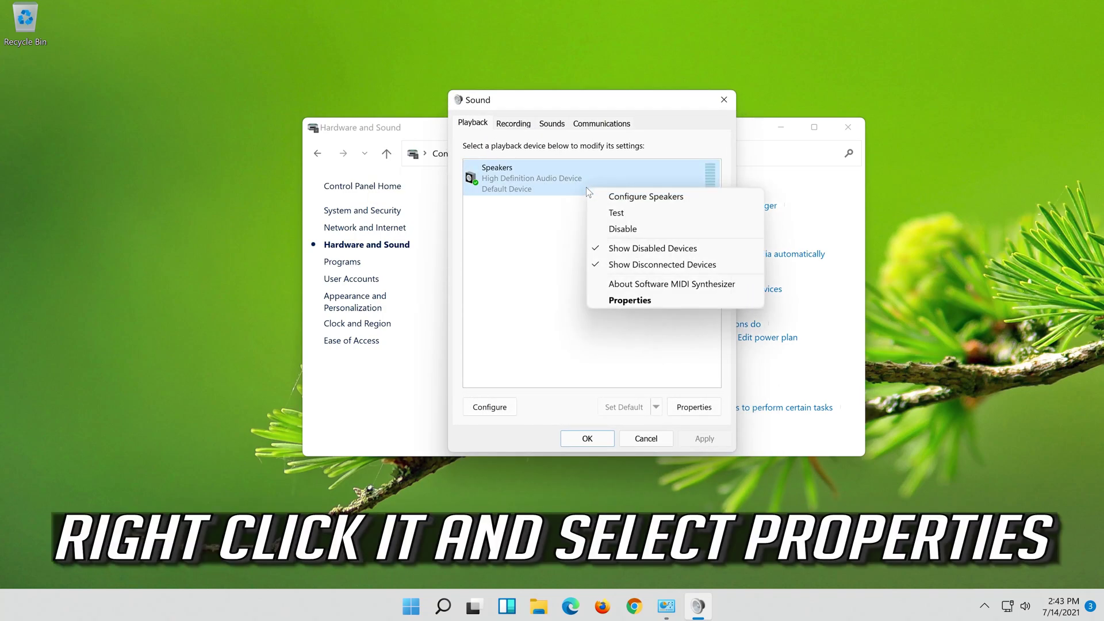
left_click(651, 301)
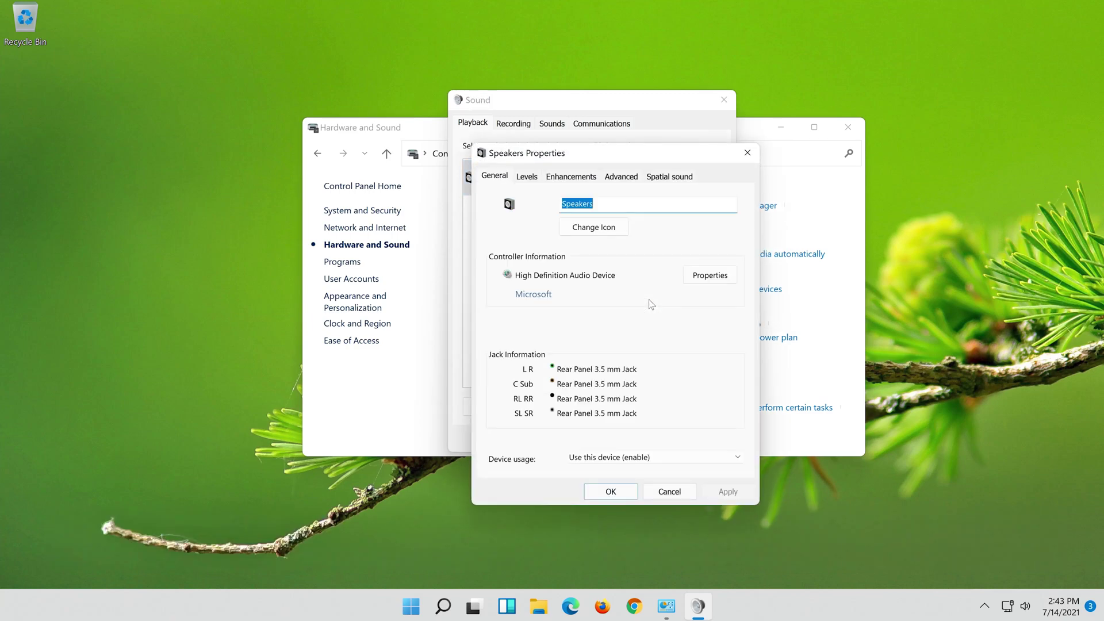
left_click(624, 176)
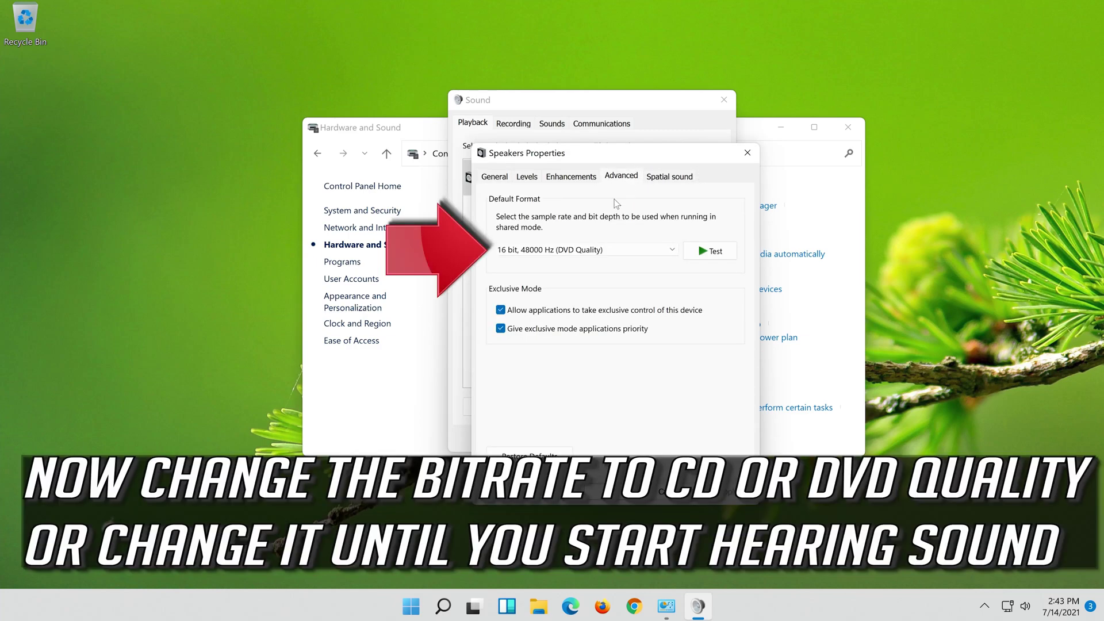
left_click(562, 250)
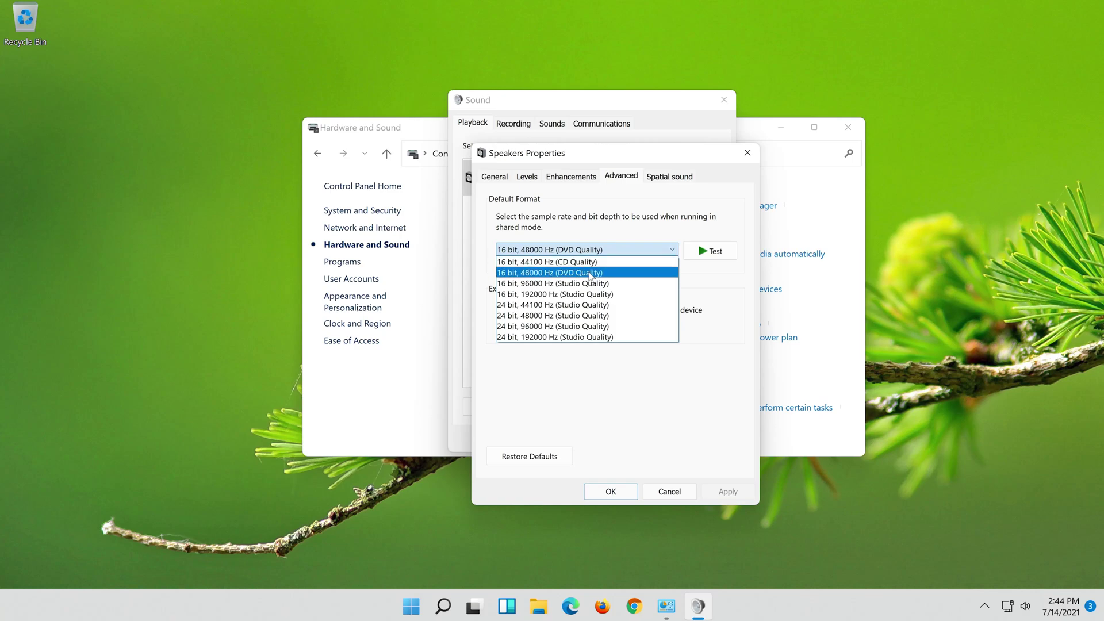
left_click(592, 277)
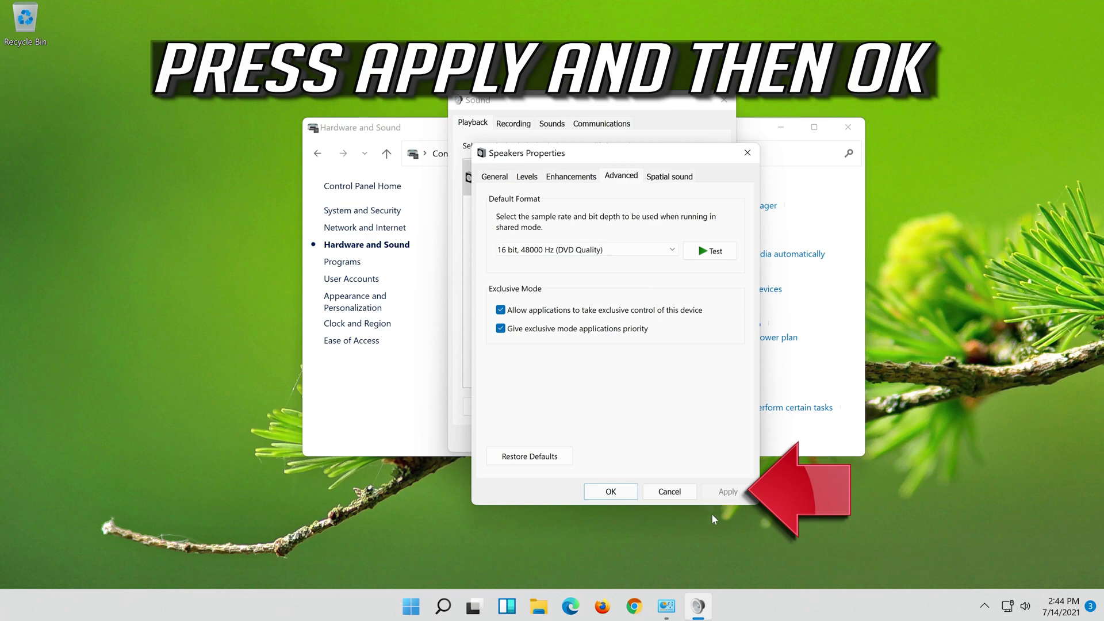
left_click(728, 492)
left_click(610, 493)
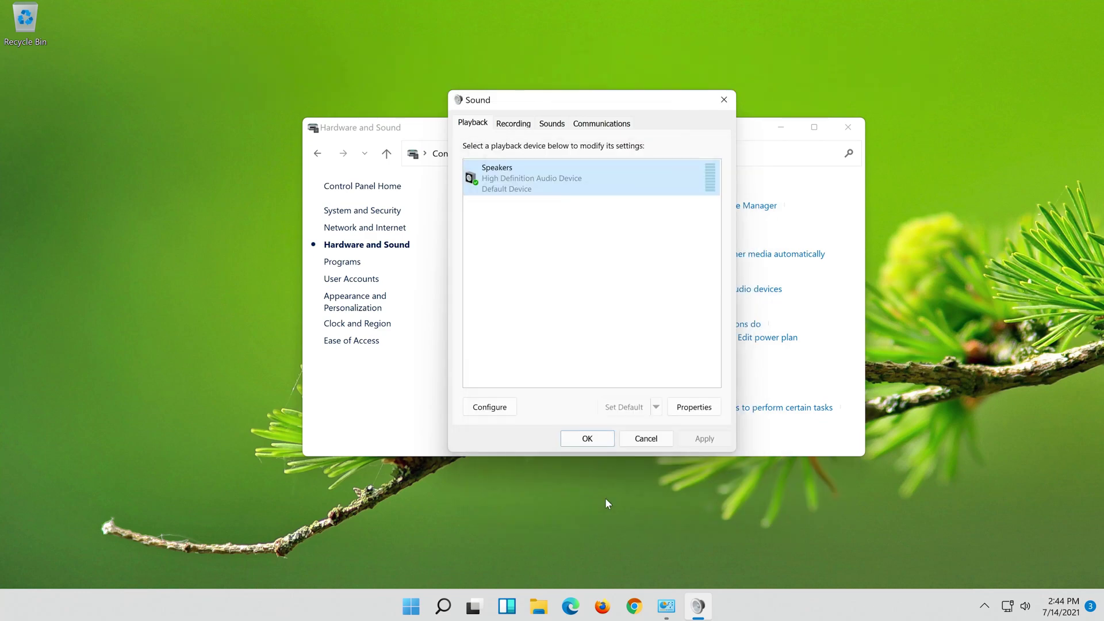